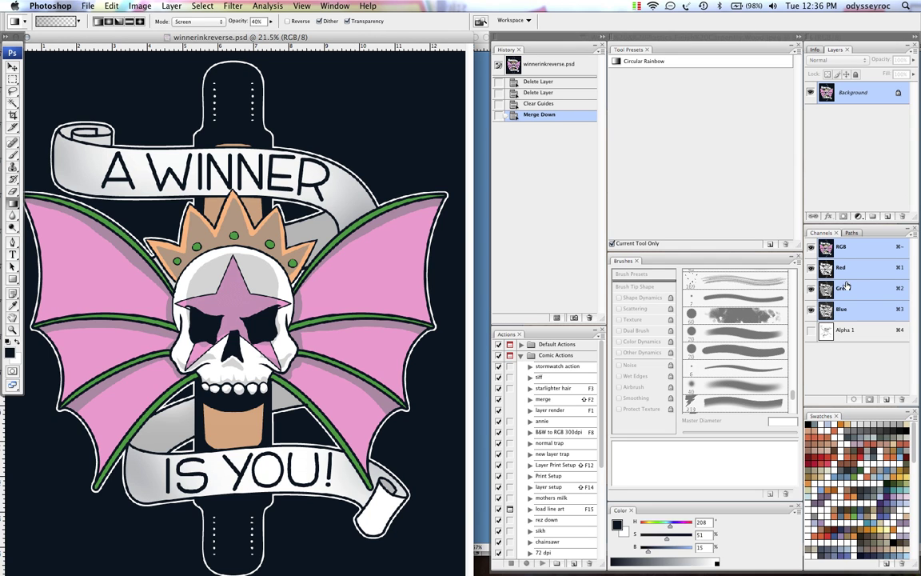
- Display the Alpha 1 channel holding the halftone shading on its own and delete it
double_click(825, 330)
key(Return)
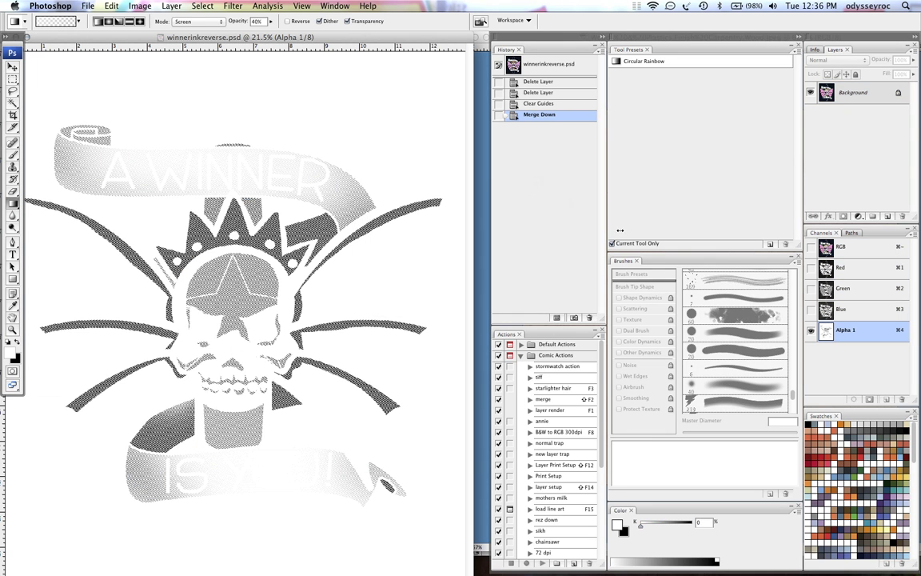
drag(830, 329, 901, 399)
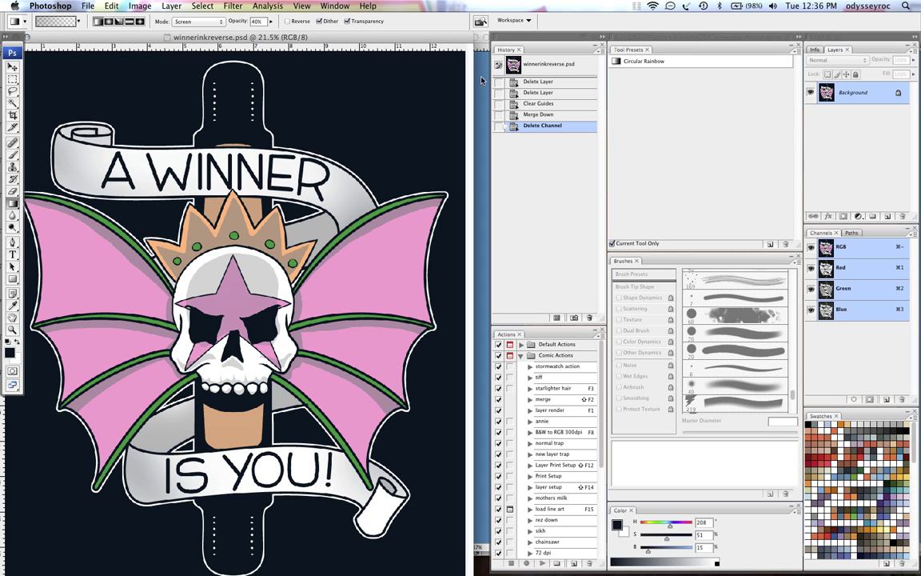
- Create a new alpha channel whose color indicates Selected Areas, and make black the foreground color
click(886, 399)
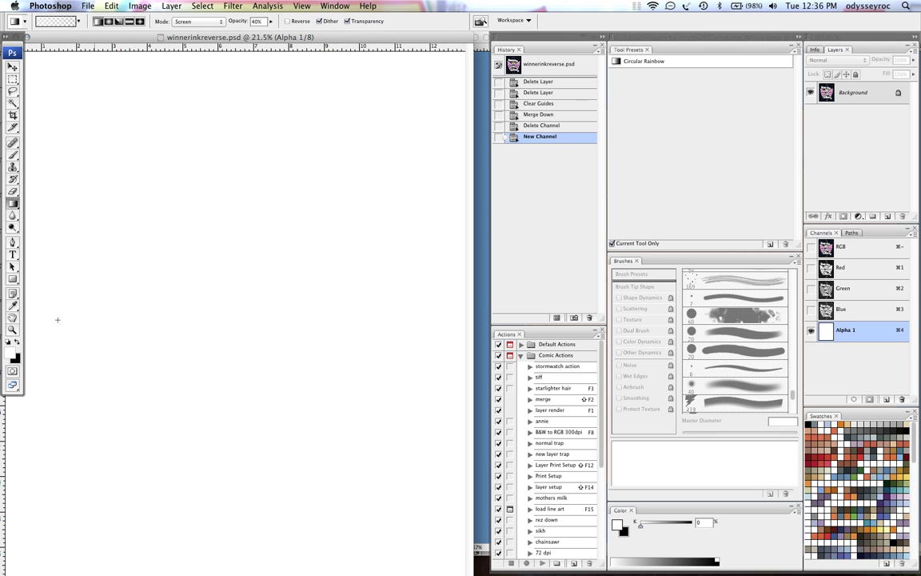
key(x)
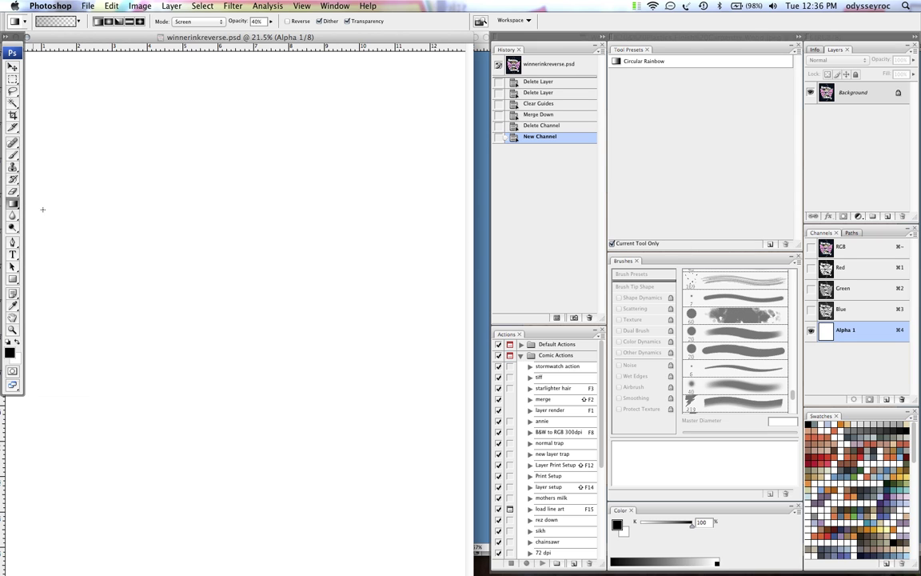
double_click(828, 336)
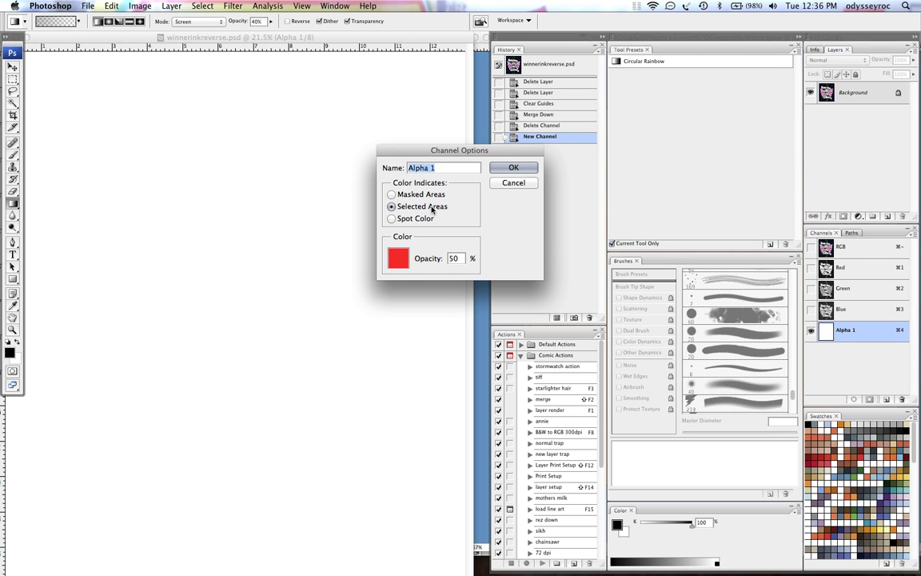
click(507, 167)
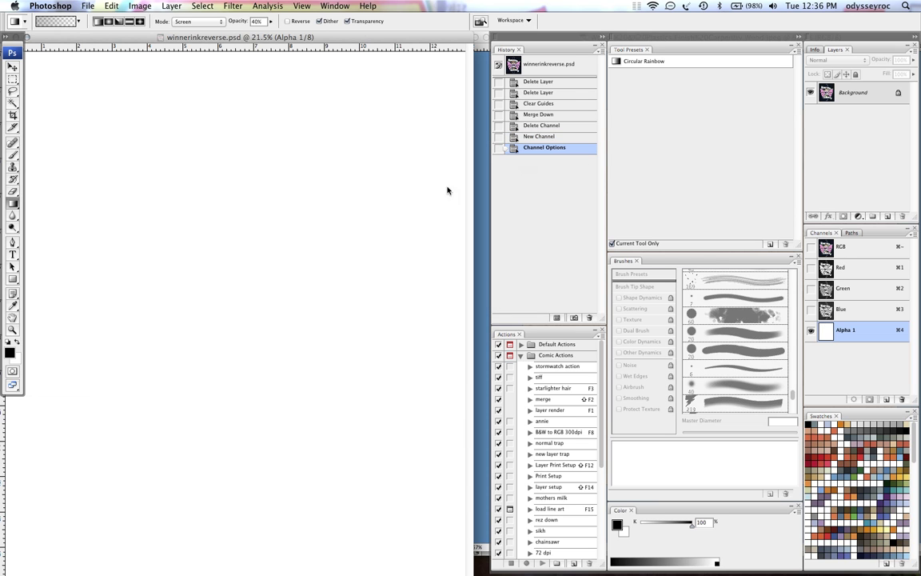
- Paint a black stroke in the Alpha 1 channel with a soft 300 px brush at 70% opacity
key(b)
key(bracketleft)
key(bracketleft)
key(bracketleft)
key(bracketleft)
key(bracketleft)
key(bracketleft)
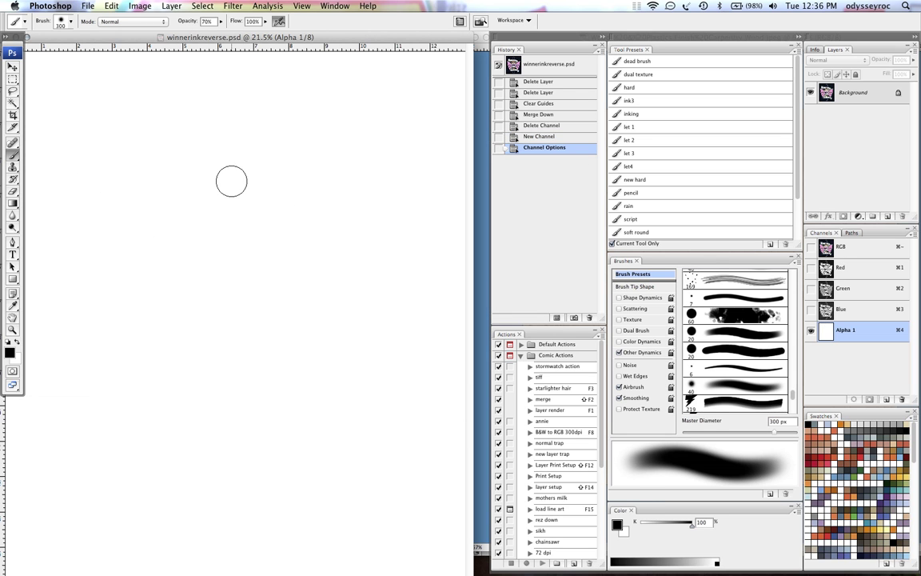
drag(228, 170, 196, 300)
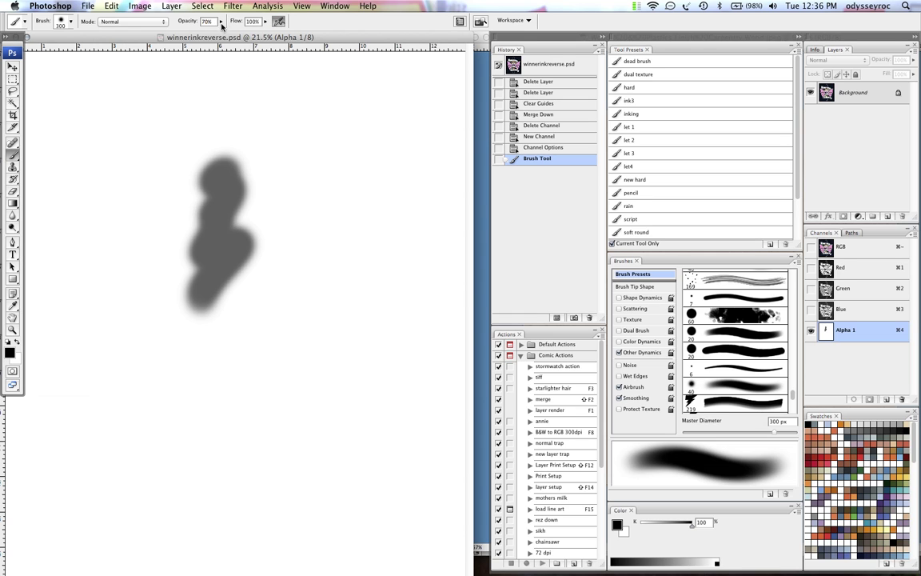
- Set the brush opacity to 100% and paint two solid black strokes, one over the gray stroke and one beside it
click(221, 21)
drag(203, 32, 221, 32)
mouse_move(216, 182)
mouse_down()
mouse_move(220, 261)
mouse_move(190, 322)
mouse_up()
drag(287, 262, 260, 314)
- Enlarge the brush to 600 px, set the flow to 10%, and paint several faint strokes around the black ones
key(bracketright)
key(bracketright)
key(bracketright)
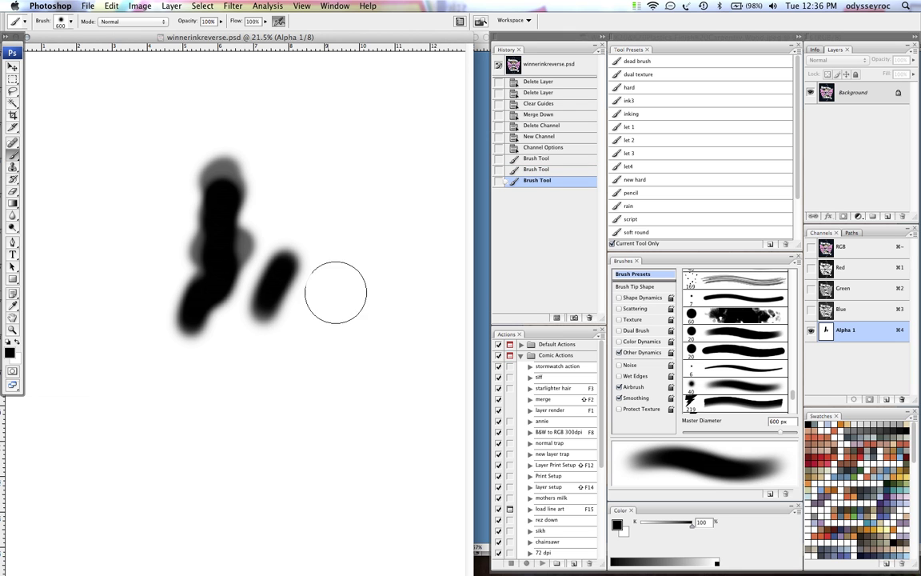
key(1)
drag(324, 239, 304, 345)
drag(321, 300, 295, 361)
mouse_move(387, 295)
mouse_down()
mouse_move(329, 411)
mouse_move(320, 288)
mouse_up()
drag(200, 320, 222, 380)
- Load the Alpha 1 channel as a selection on the composite artwork, fill it with red, and deselect
key(super+grave)
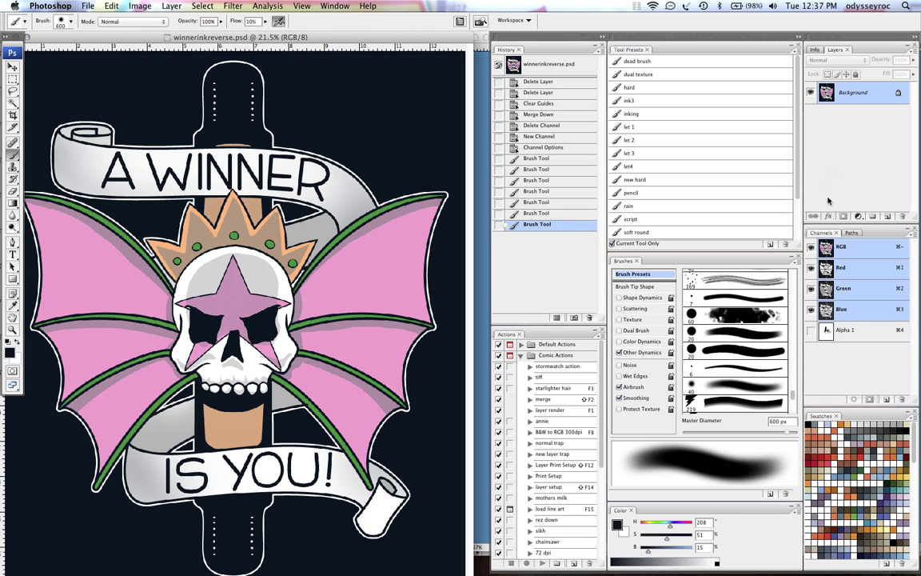
super+click(826, 333)
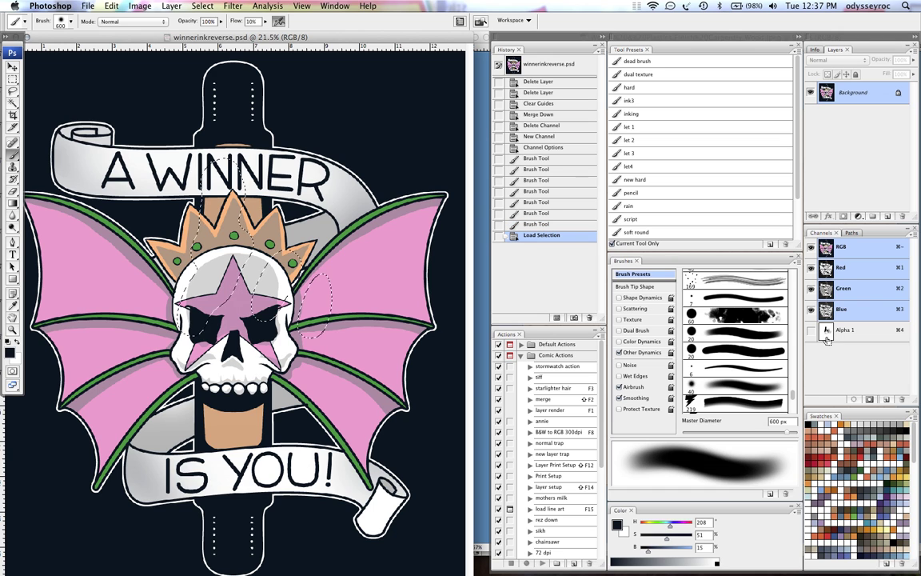
click(833, 433)
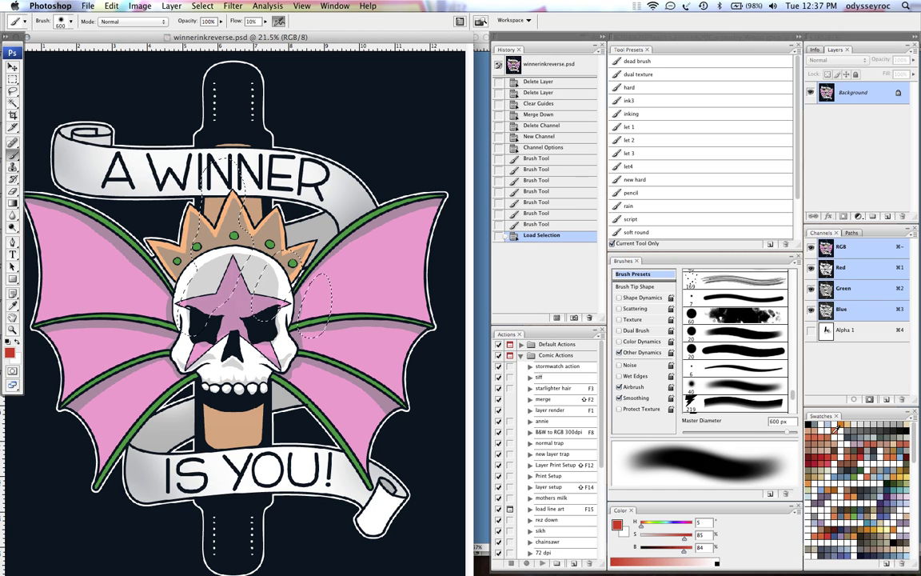
key(alt+BackSpace)
key(super+d)
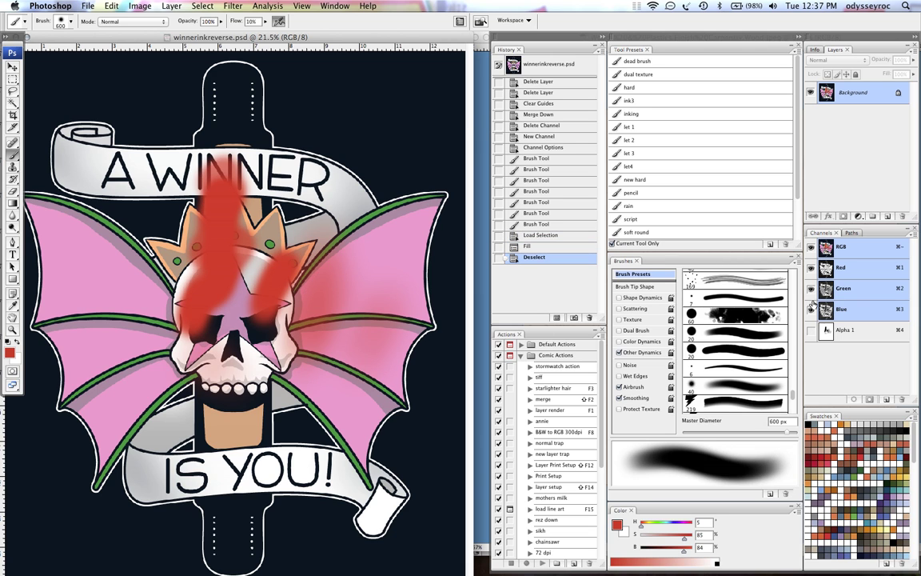
- Clear the entire Alpha 1 channel to white, deselect, and return to the RGB composite
click(845, 330)
key(super+grave)
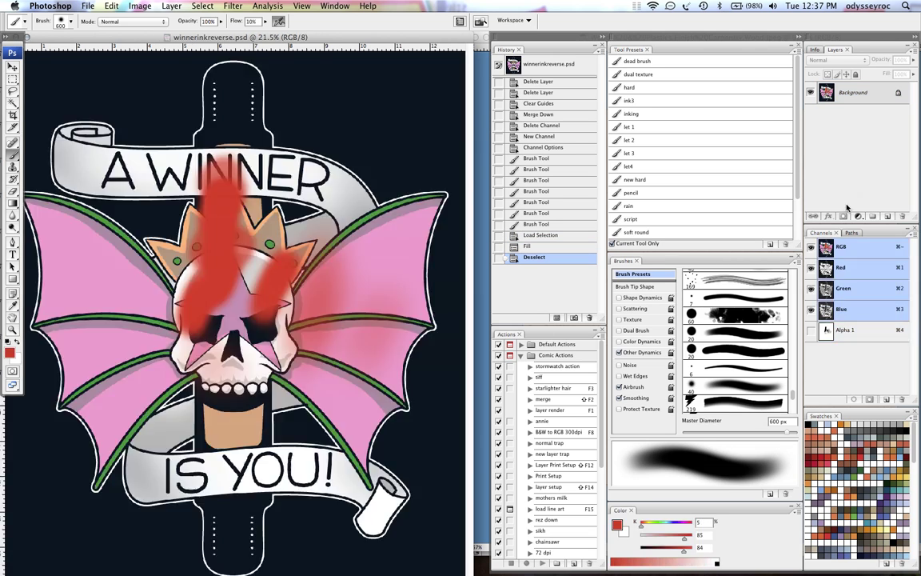
click(837, 329)
key(super+a)
key(BackSpace)
key(super+d)
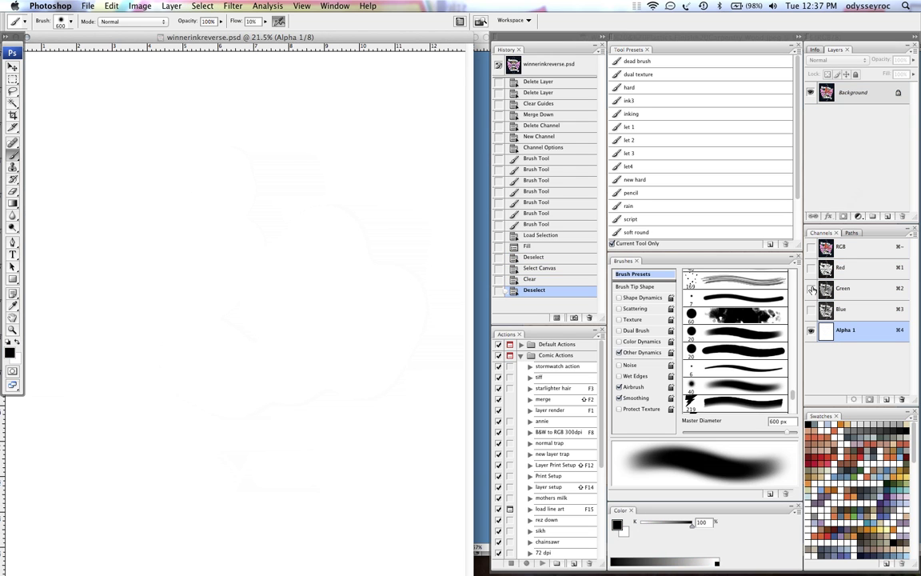
key(super+grave)
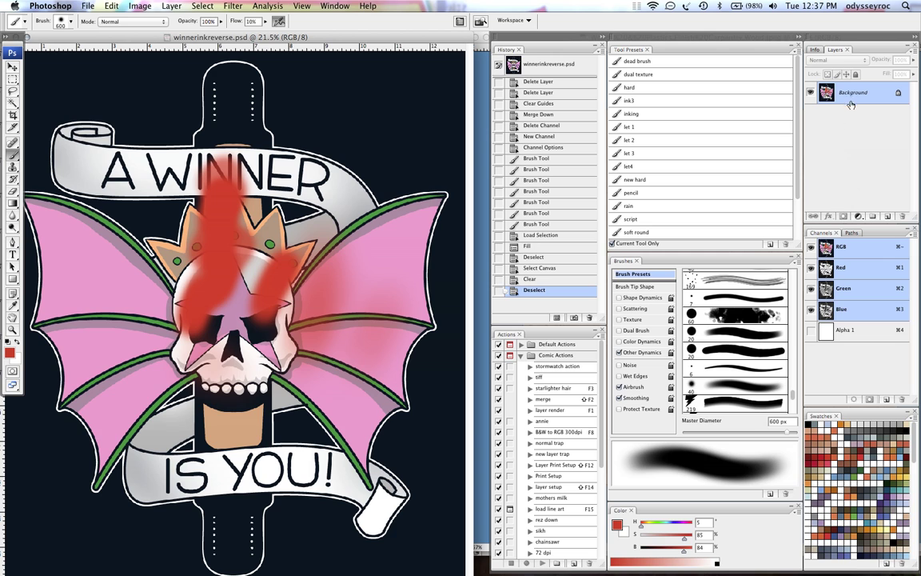
- Step back in the history to before the red fill, deselect, and fill the Alpha 1 channel with white
click(559, 236)
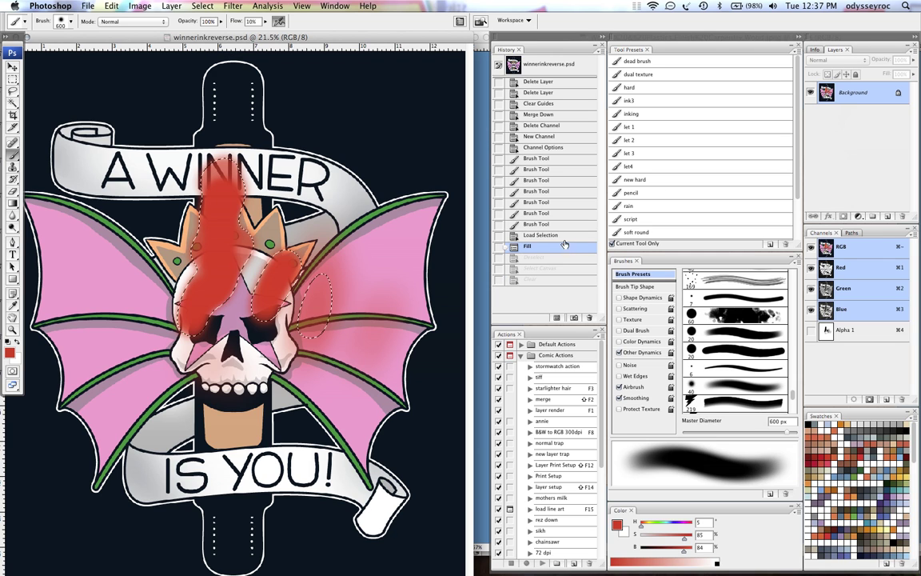
key(super+d)
key(super+4)
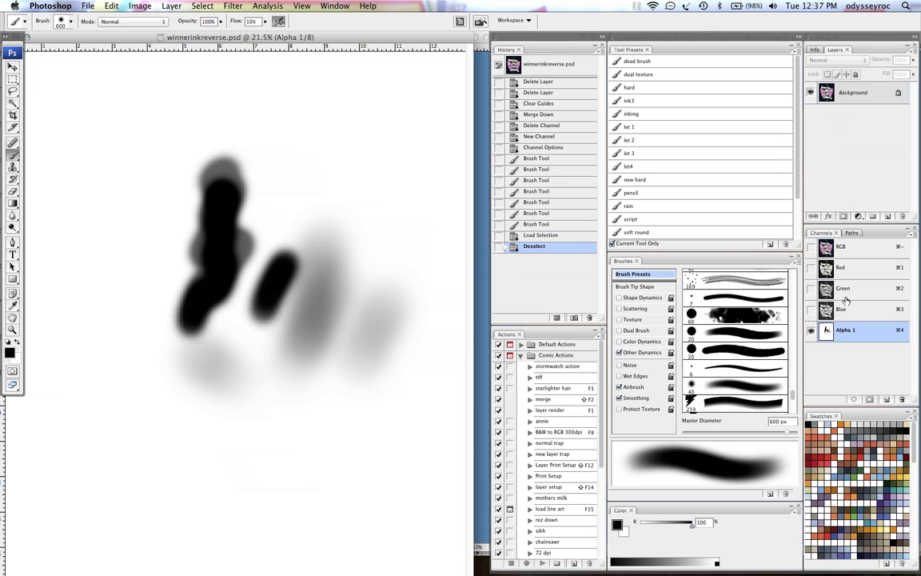
key(super+BackSpace)
key(super+grave)
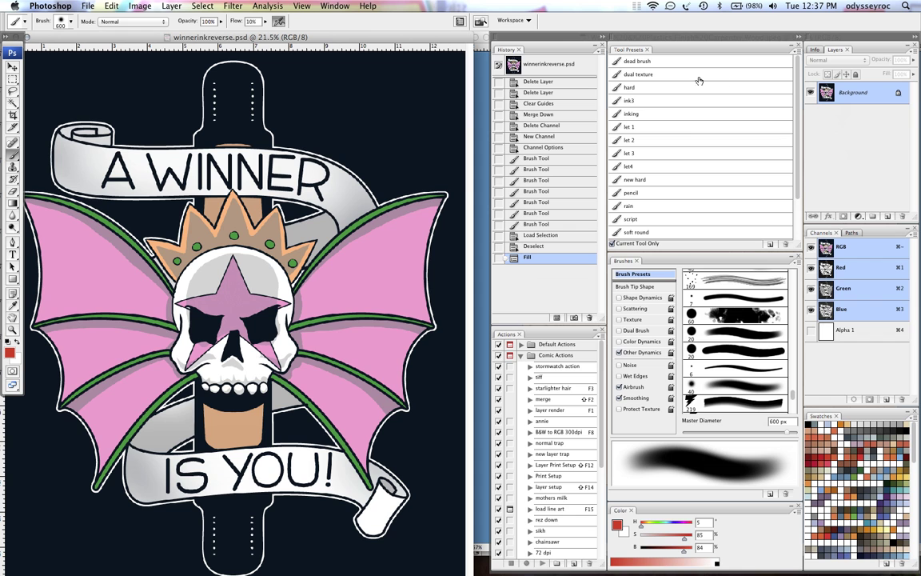
- Bring the wood texture image forward, select the whole image, and copy it
key(Tab)
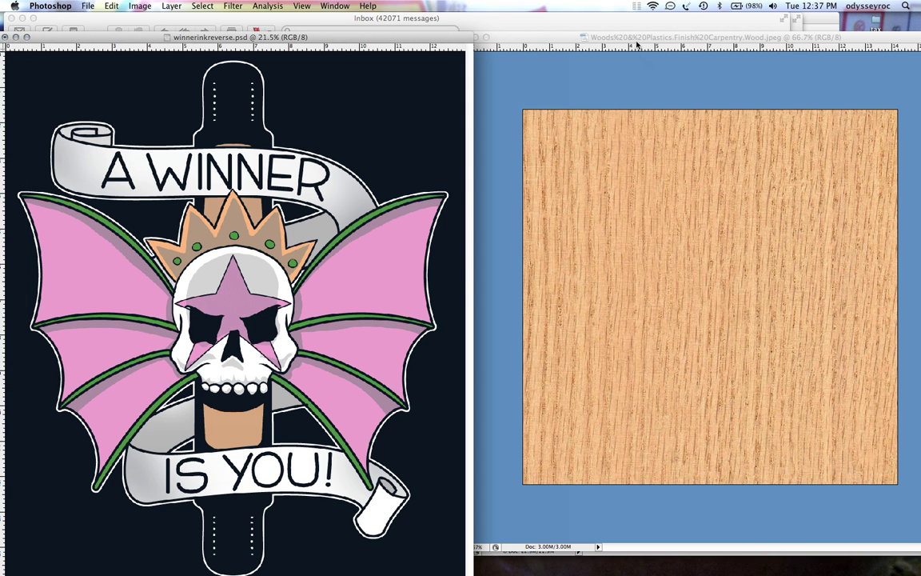
drag(634, 38, 622, 38)
key(Tab)
key(Tab)
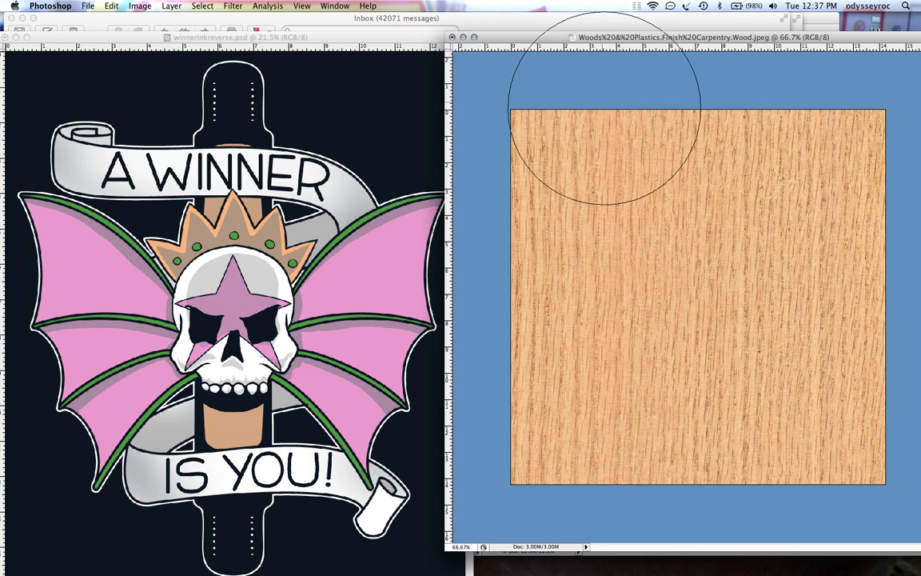
key(super+a)
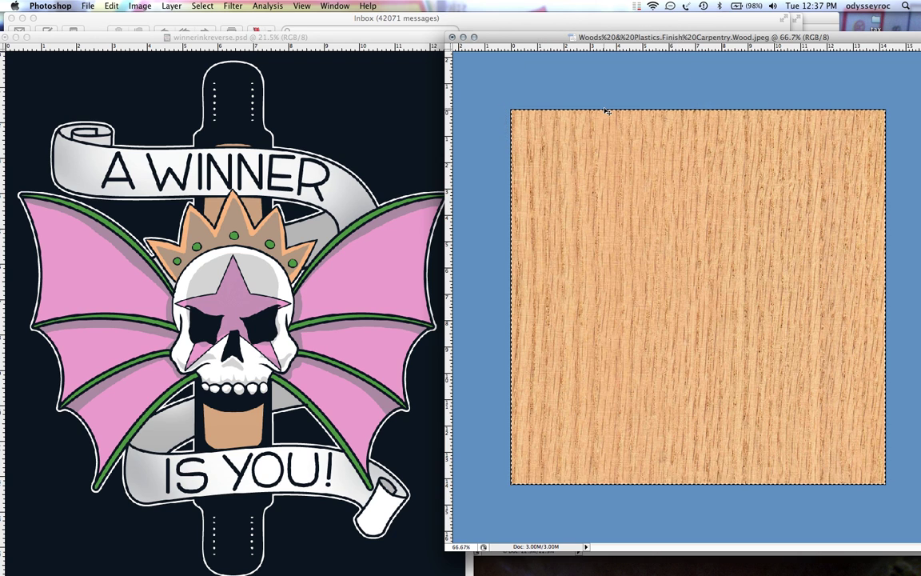
key(super+grave)
- Paste the wood texture into the Alpha 1 channel of winnerinkreverse.psd and scale it to cover the canvas
key(Tab)
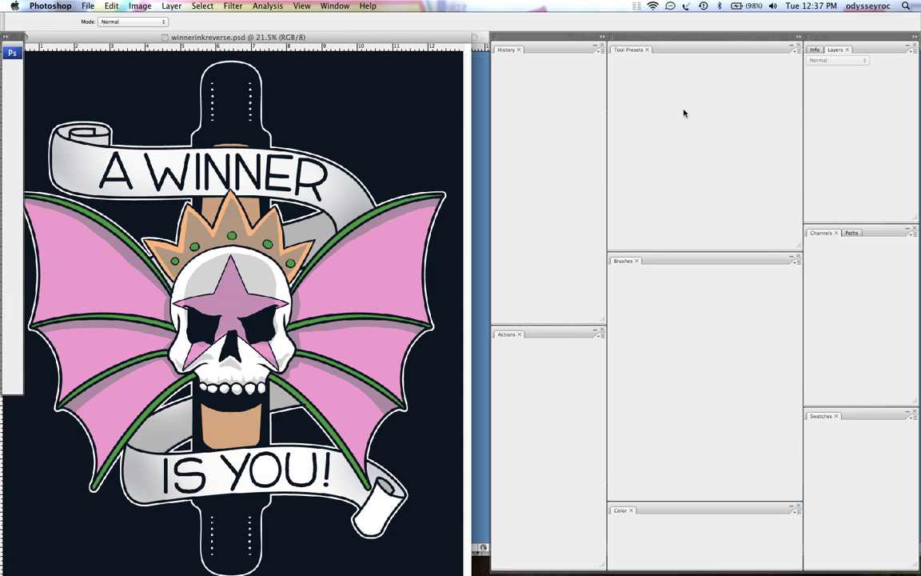
key(super+4)
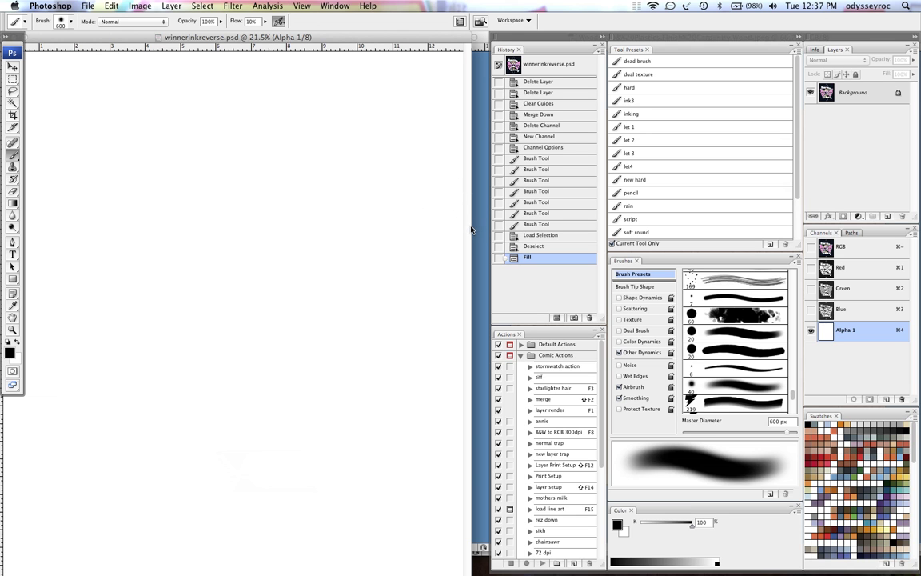
key(Tab)
drag(530, 37, 501, 36)
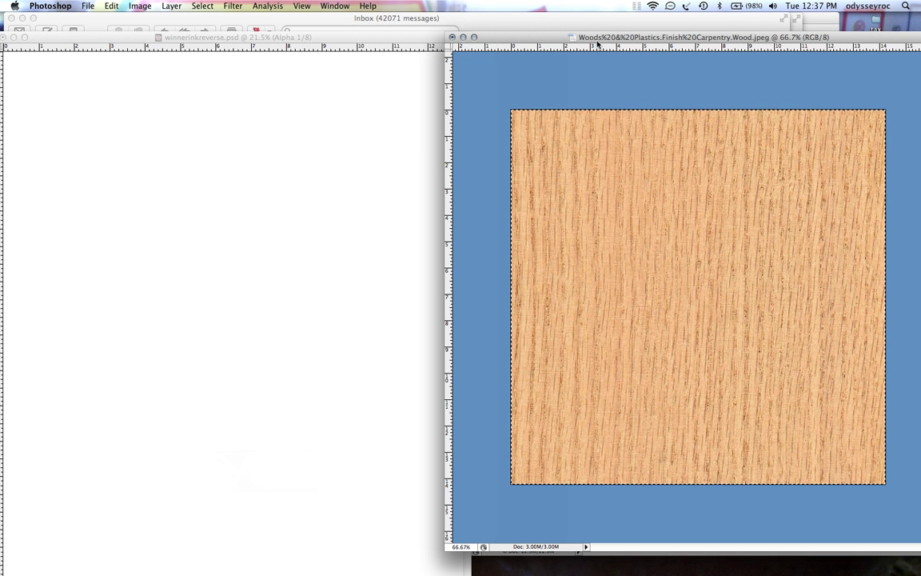
click(391, 36)
key(Tab)
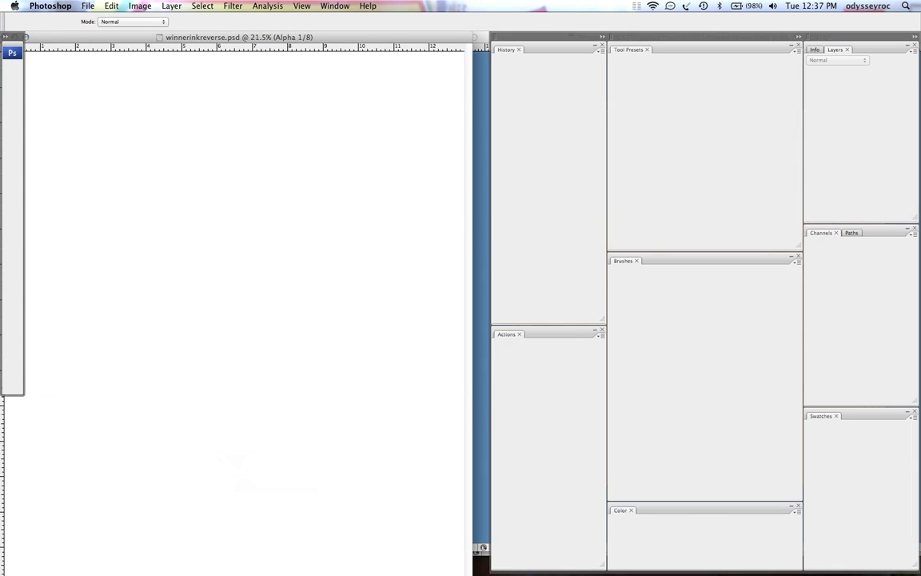
key(super+v)
key(Tab)
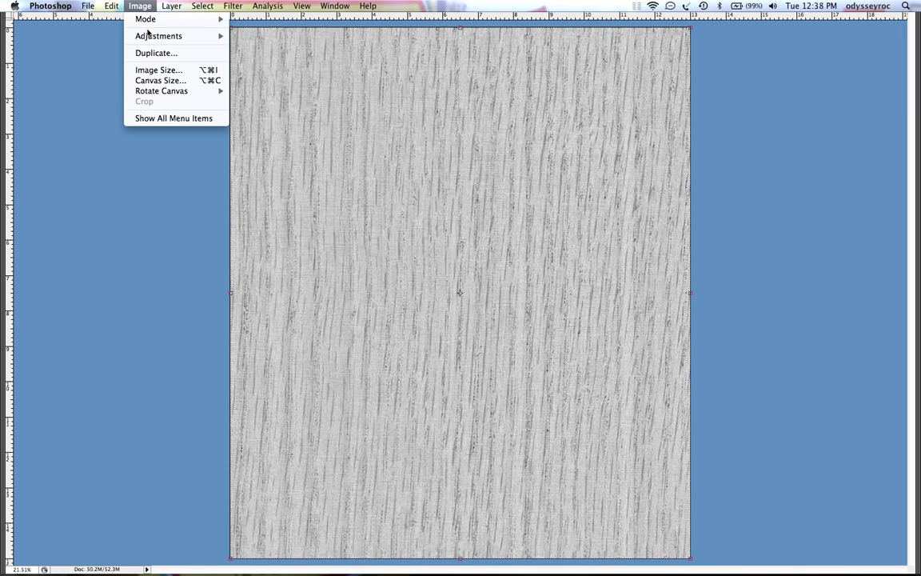
- Apply Levels to the wood grain in Alpha 1 with input levels 28, 0.12 and 159
mouse_move(206, 36)
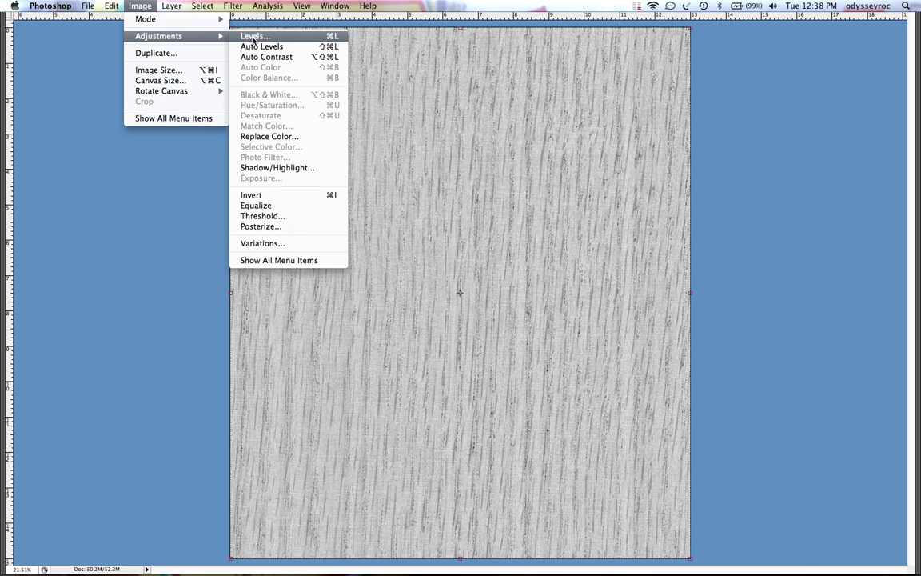
click(253, 37)
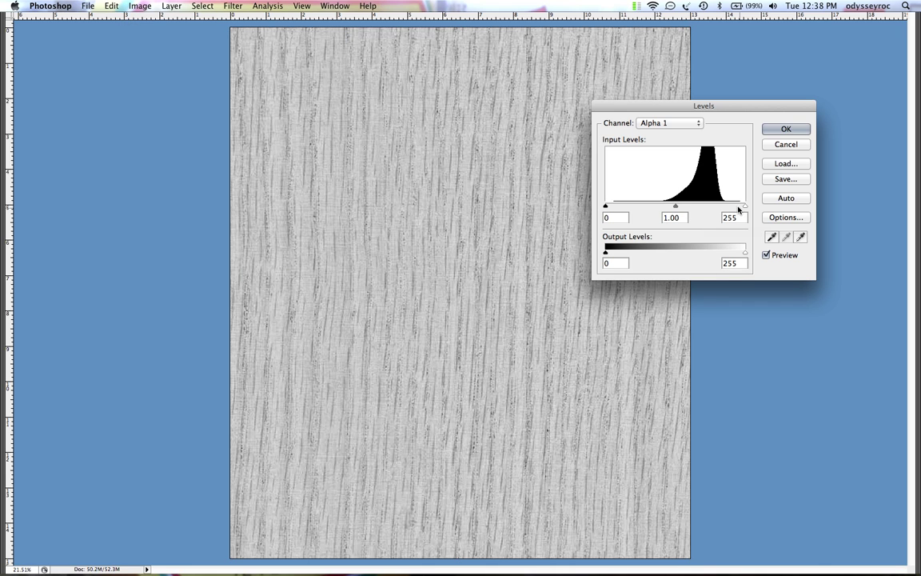
drag(744, 207, 691, 206)
click(742, 206)
drag(605, 207, 679, 206)
mouse_move(690, 206)
mouse_down()
mouse_move(677, 207)
mouse_move(692, 206)
mouse_up()
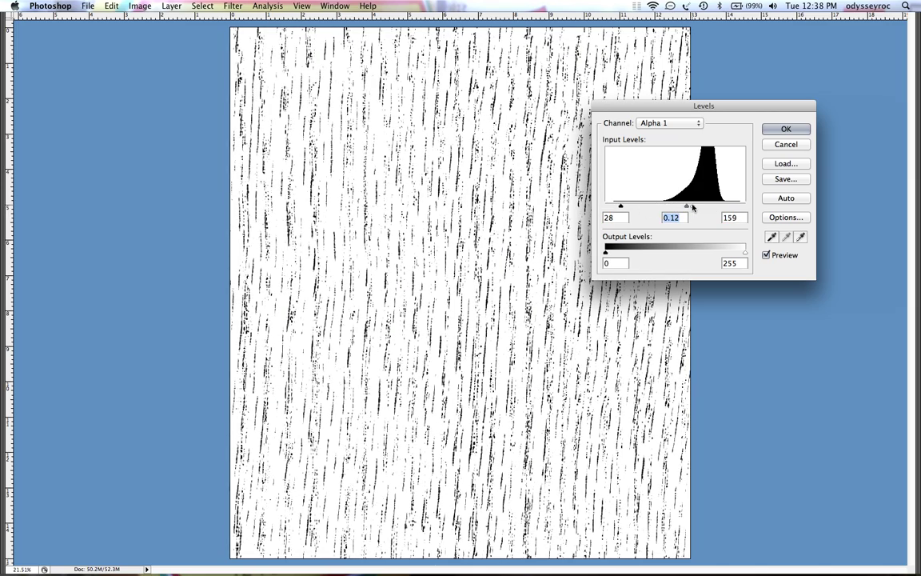
click(786, 131)
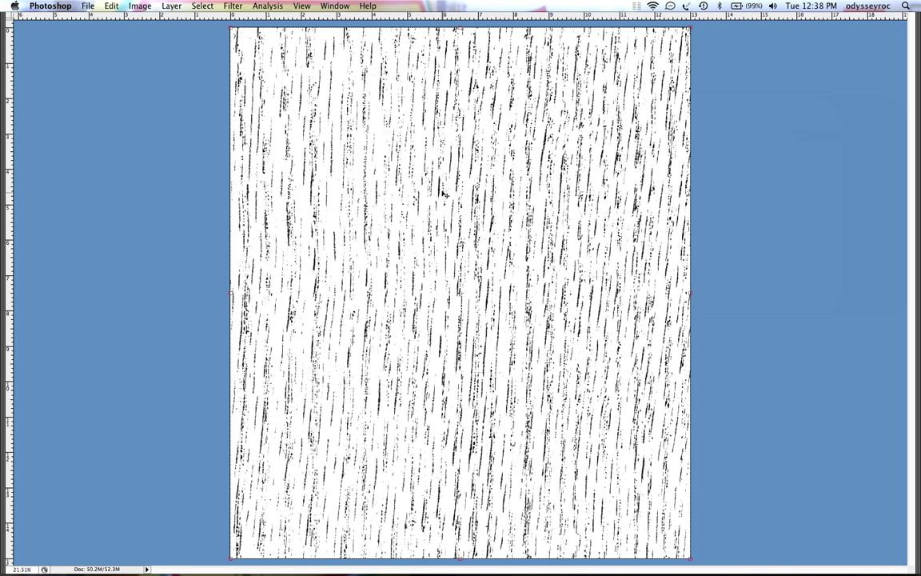
- Apply Levels to Alpha 1 again with midtone 2.03 and white input 149, and run Threshold on the channel
key(super+l)
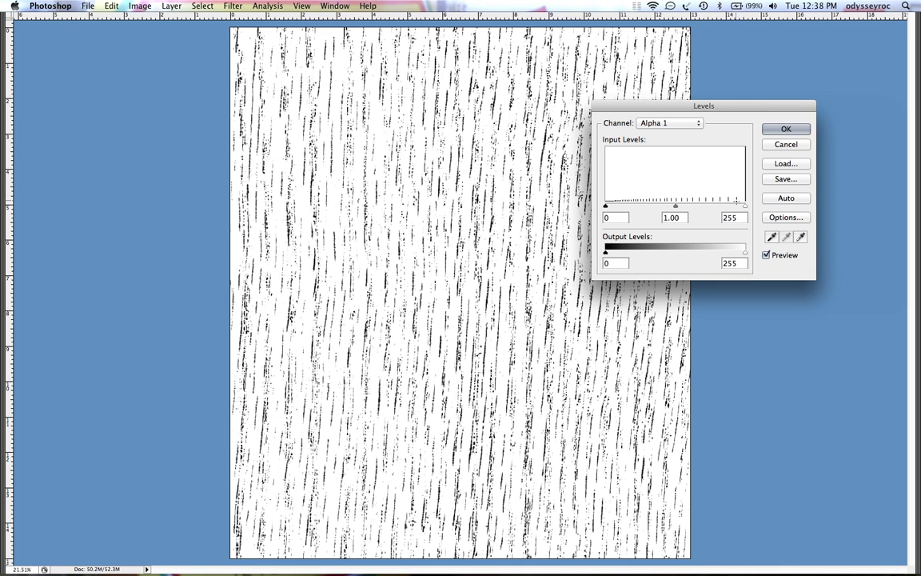
drag(745, 206, 686, 208)
drag(646, 207, 611, 206)
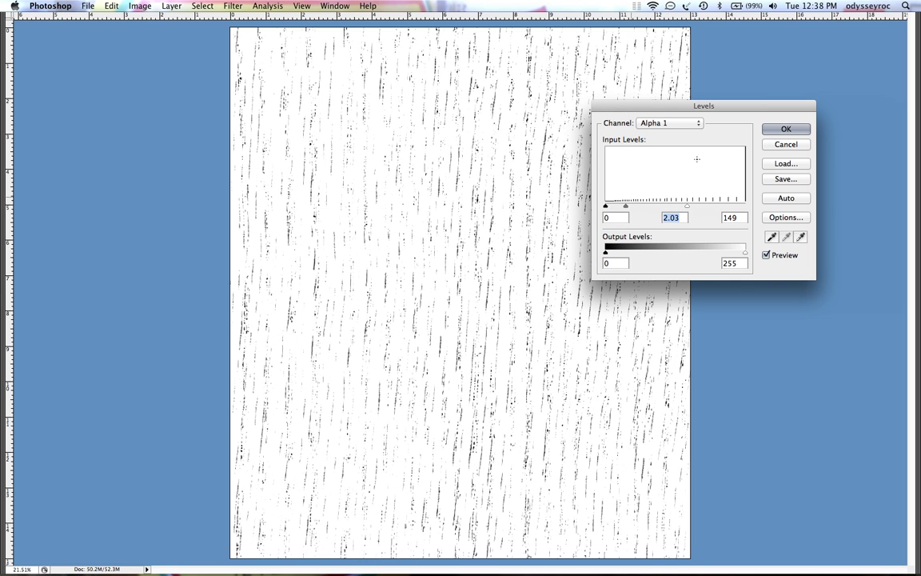
click(787, 129)
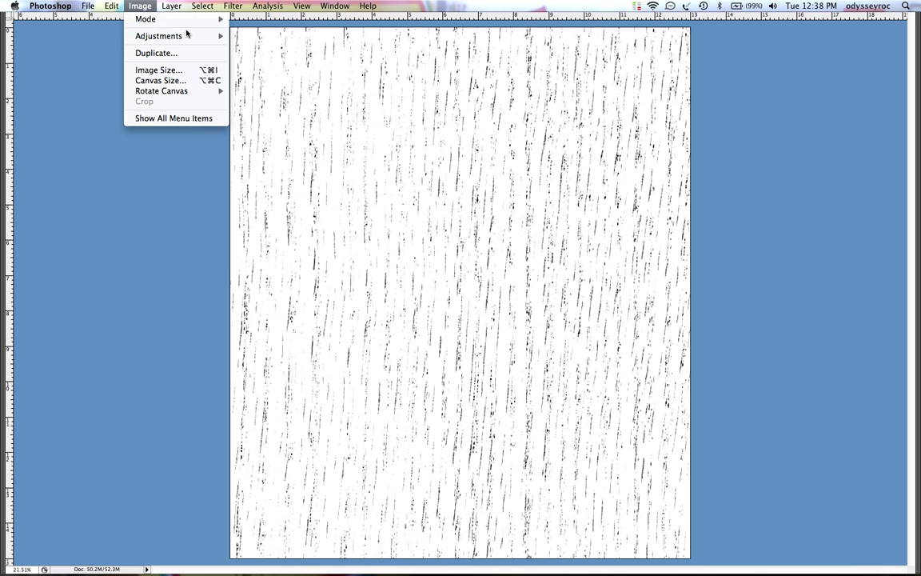
mouse_move(192, 36)
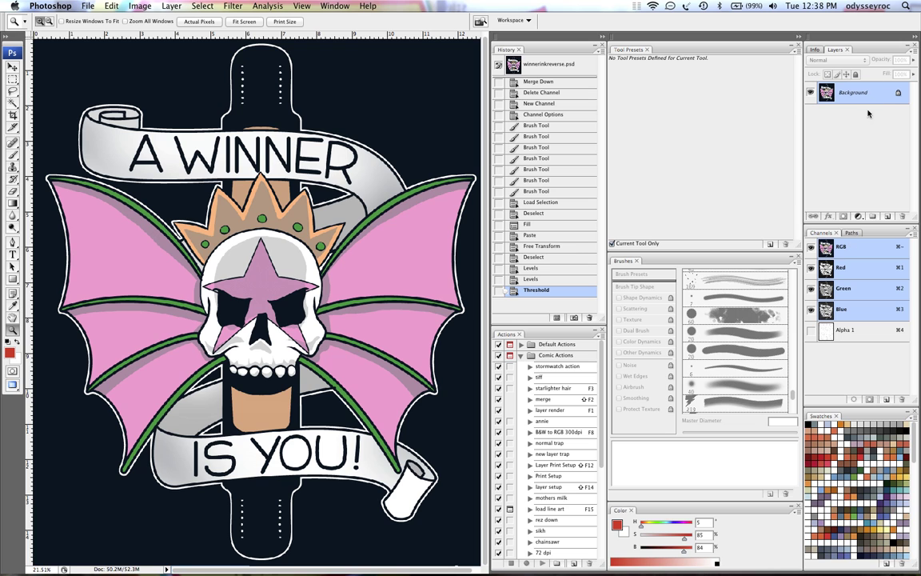
- Create a new layer, load Alpha 1 as a selection with its edges hidden, and sample the artwork's dark navy background as the foreground color
click(888, 216)
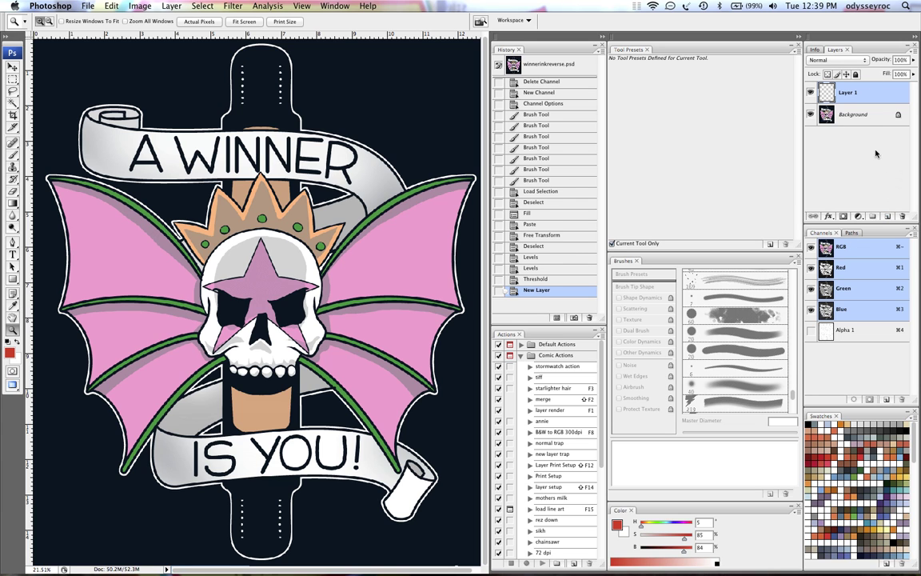
super+click(826, 331)
key(g)
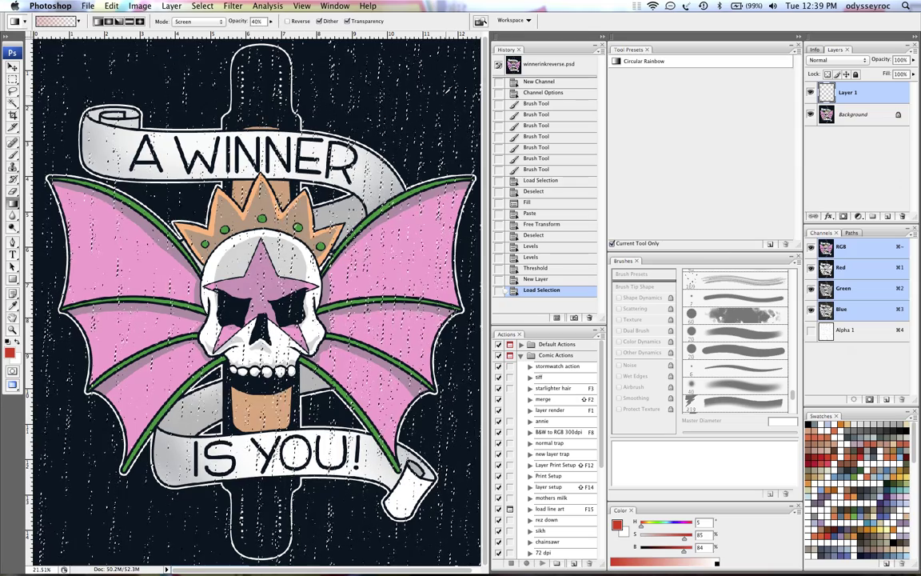
alt+click(421, 99)
key(super+h)
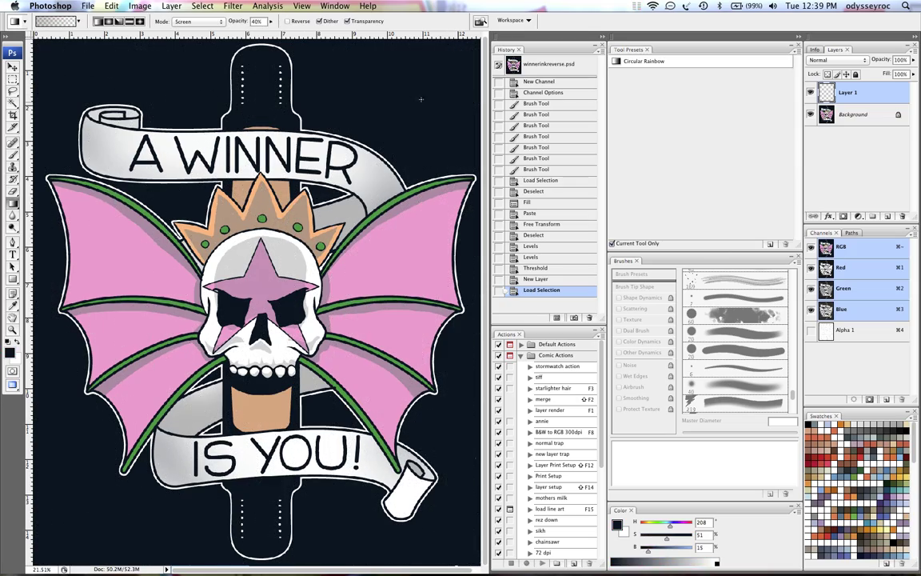
- Try filling the whole wood-grain selection with navy on Layer 1, and undo the fill
key(alt+BackSpace)
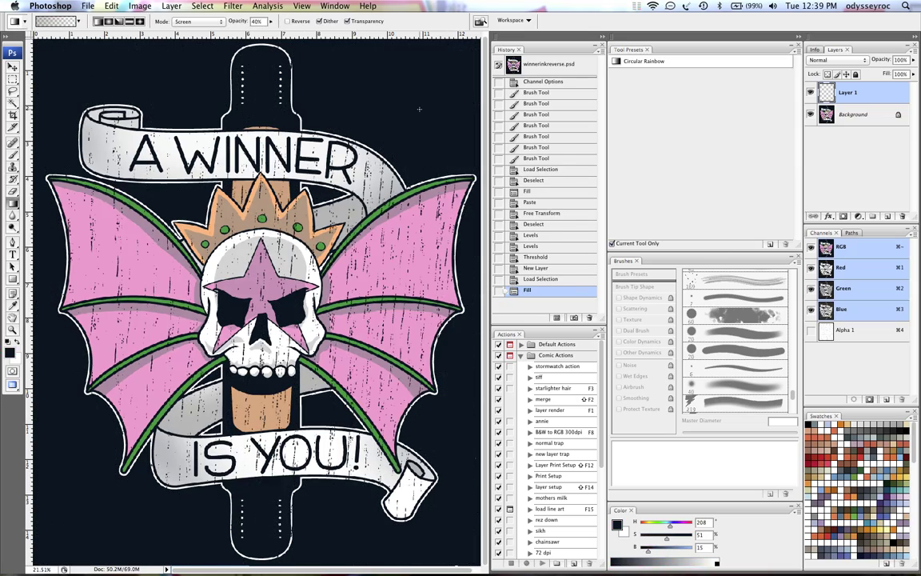
key(Tab)
key(super+z)
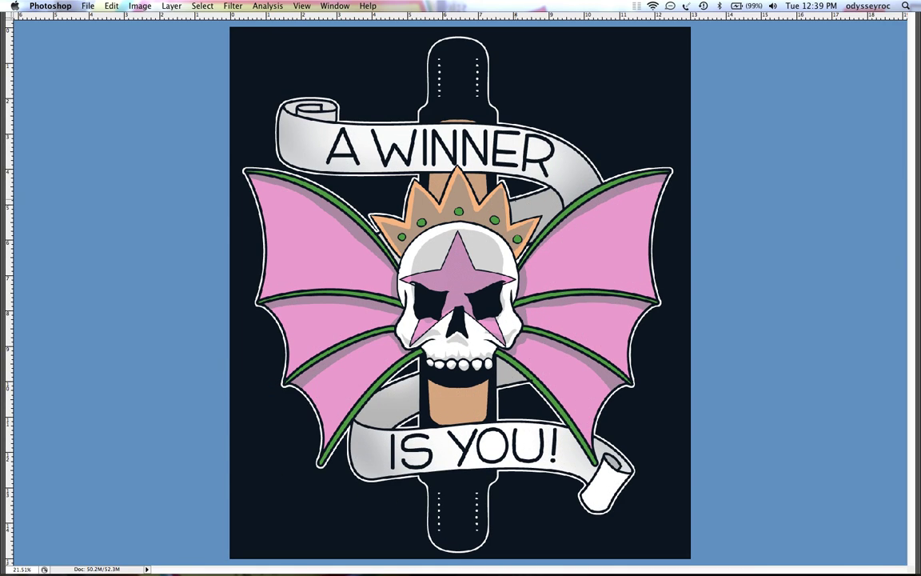
key(Tab)
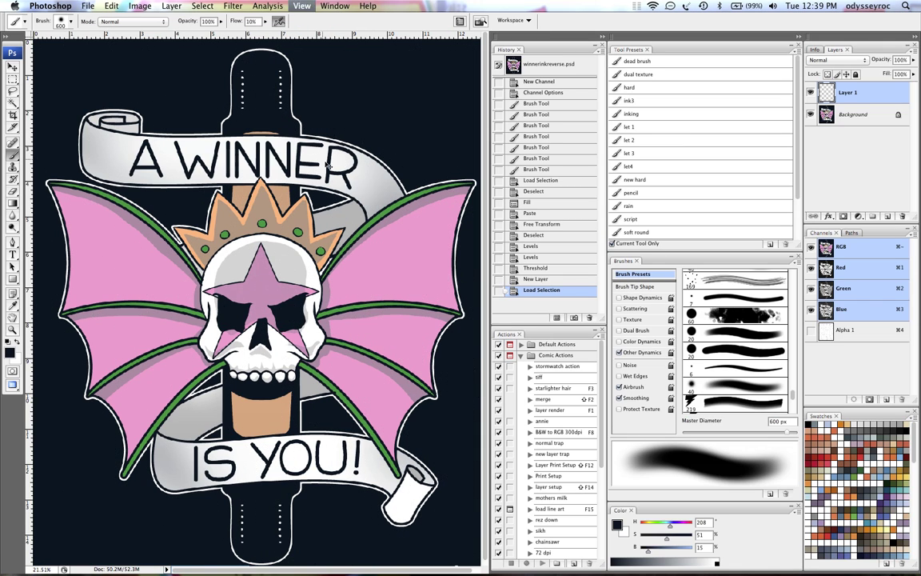
- Brush navy through the wood-grain selection over the right wing, crown, upper left wing, upper banner and top of the handle with the 600 px soft brush
drag(384, 251, 383, 332)
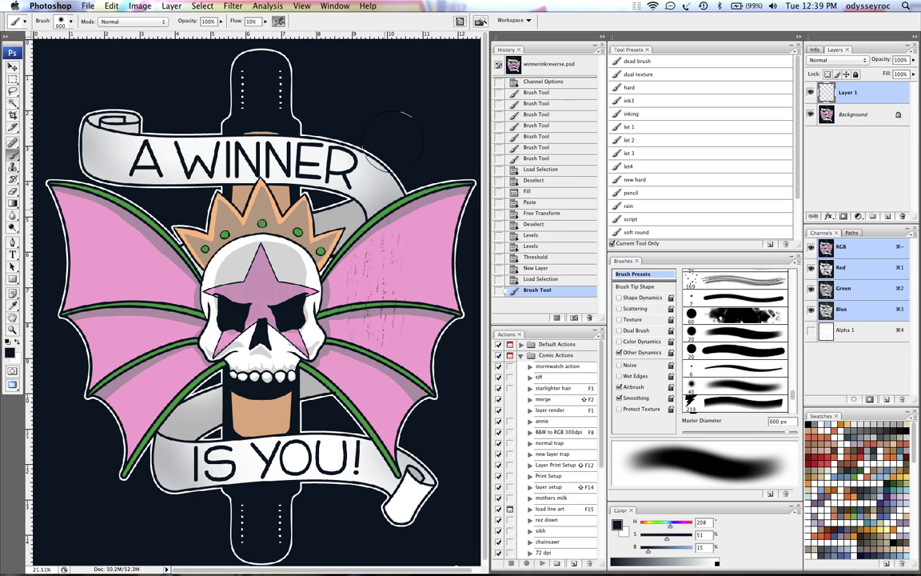
key(0)
drag(368, 144, 341, 308)
drag(310, 200, 297, 276)
drag(264, 221, 220, 214)
mouse_move(149, 230)
mouse_down()
mouse_move(161, 230)
mouse_move(90, 235)
mouse_up()
drag(112, 140, 120, 170)
drag(164, 142, 186, 168)
drag(259, 72, 273, 91)
mouse_move(388, 360)
mouse_down()
mouse_move(410, 396)
mouse_move(407, 331)
mouse_move(420, 290)
mouse_up()
scroll(442, 251, right, 1)
mouse_move(438, 276)
mouse_down()
mouse_move(440, 240)
mouse_move(380, 256)
mouse_up()
drag(273, 296, 270, 320)
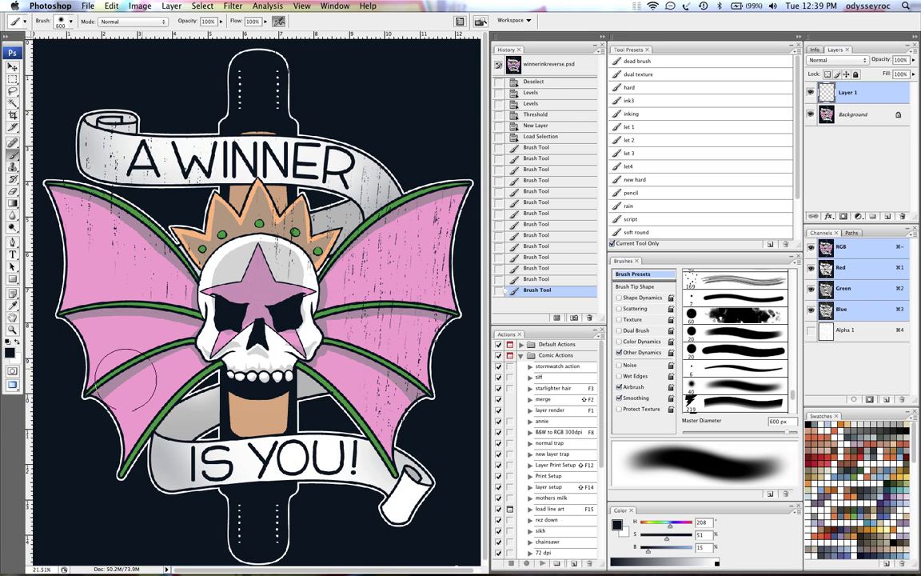
- Brush more navy wood grain over the left wing, the lower handle and the rolled end of the lower banner
drag(125, 380, 113, 351)
mouse_move(109, 341)
mouse_down()
mouse_move(106, 322)
mouse_move(153, 359)
mouse_move(161, 353)
mouse_up()
drag(82, 285, 100, 272)
drag(152, 276, 175, 307)
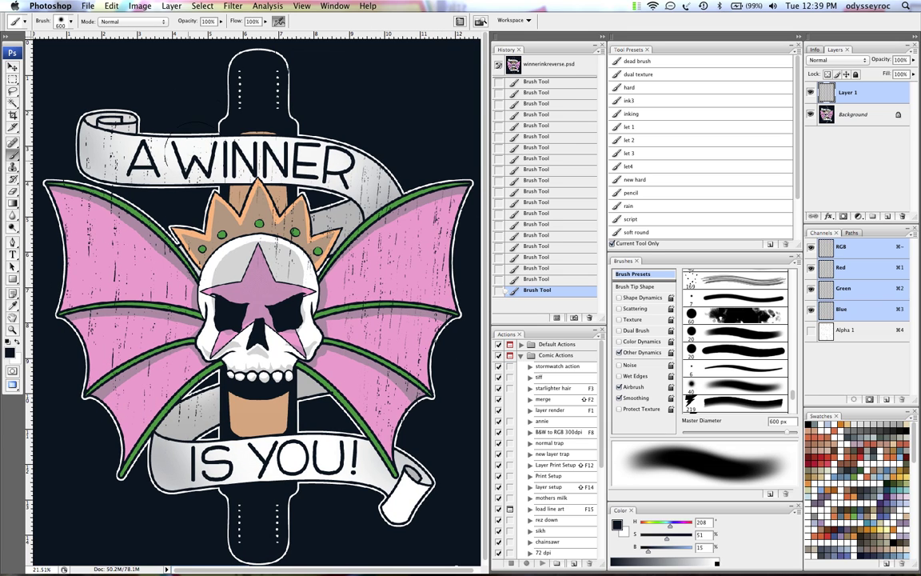
drag(258, 412, 276, 448)
mouse_move(403, 478)
mouse_down()
mouse_move(418, 490)
mouse_move(406, 508)
mouse_up()
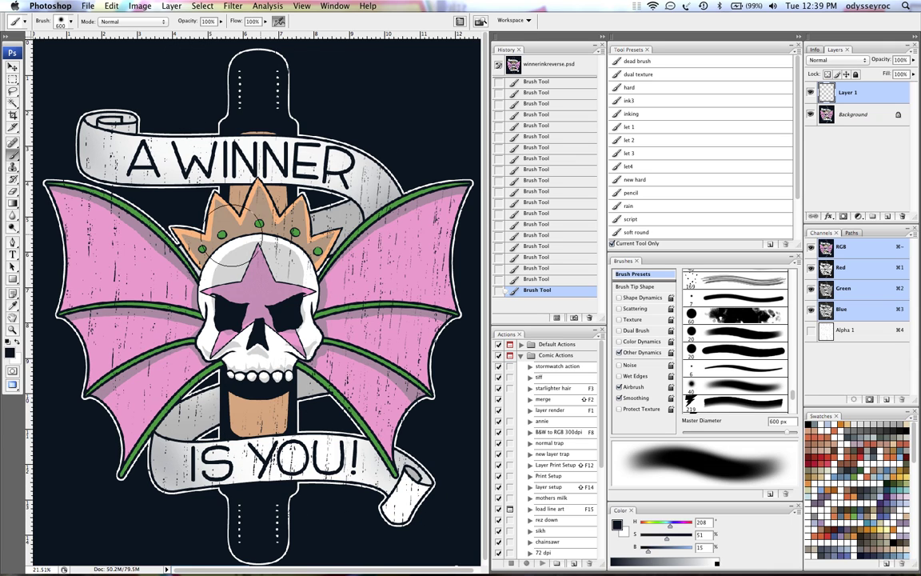
- Return to the standard window view, bring rusty_steel_metalP8012582.jpeg to the front, and copy the image
key(Tab)
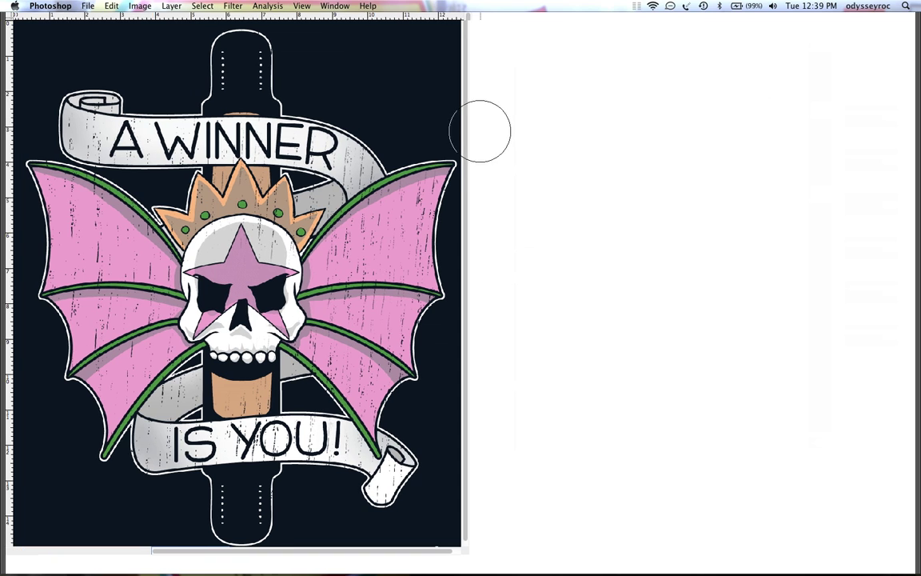
key(f)
key(f)
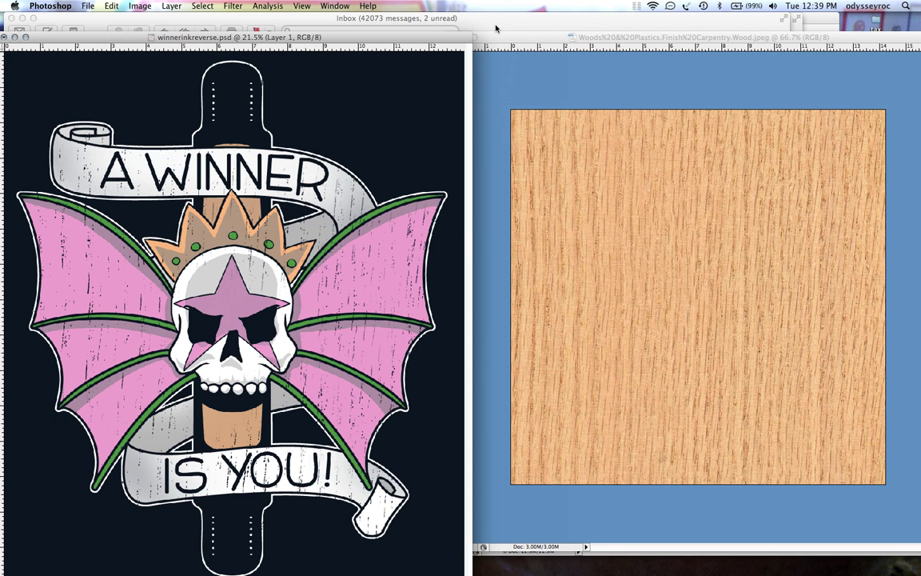
click(335, 6)
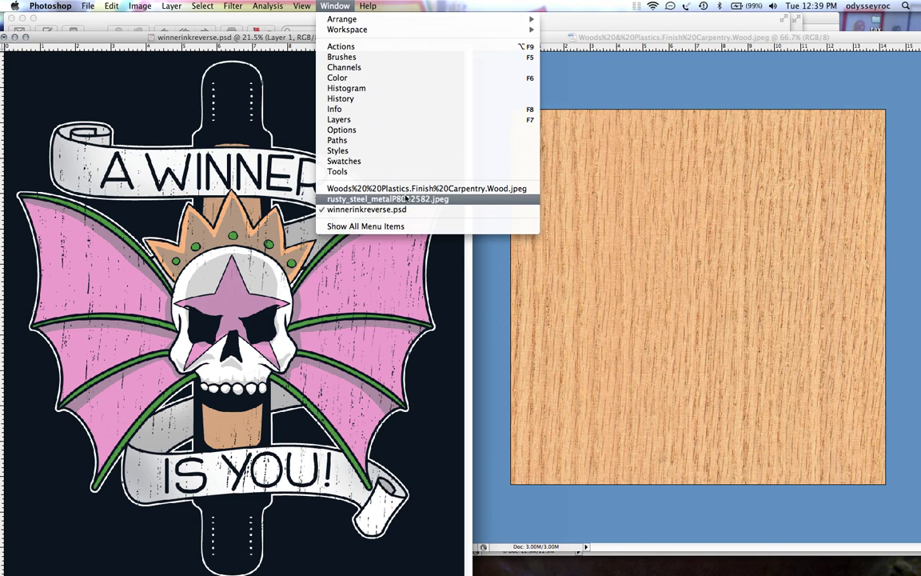
click(364, 194)
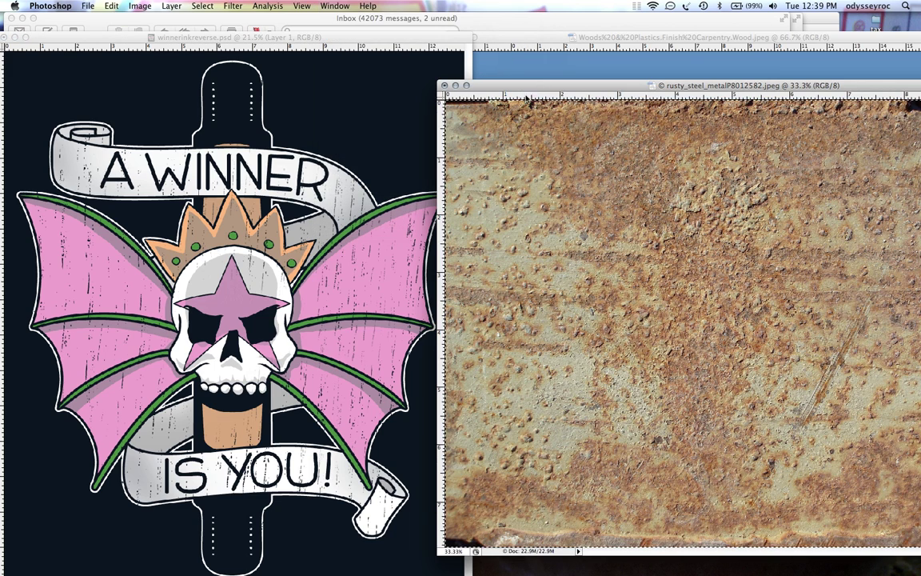
- Create a new alpha channel in winnerinkreverse.psd and paste the rusty steel texture into it
click(450, 38)
key(Tab)
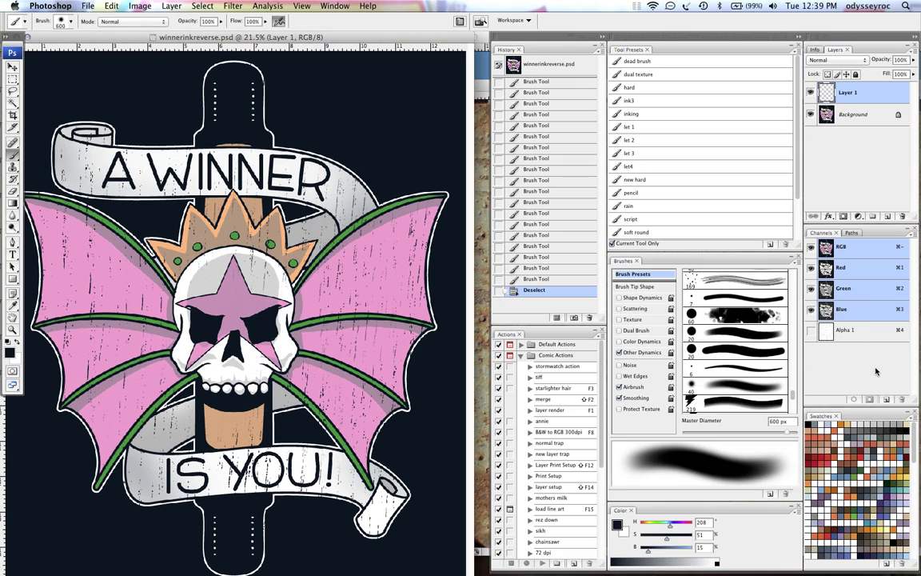
click(885, 400)
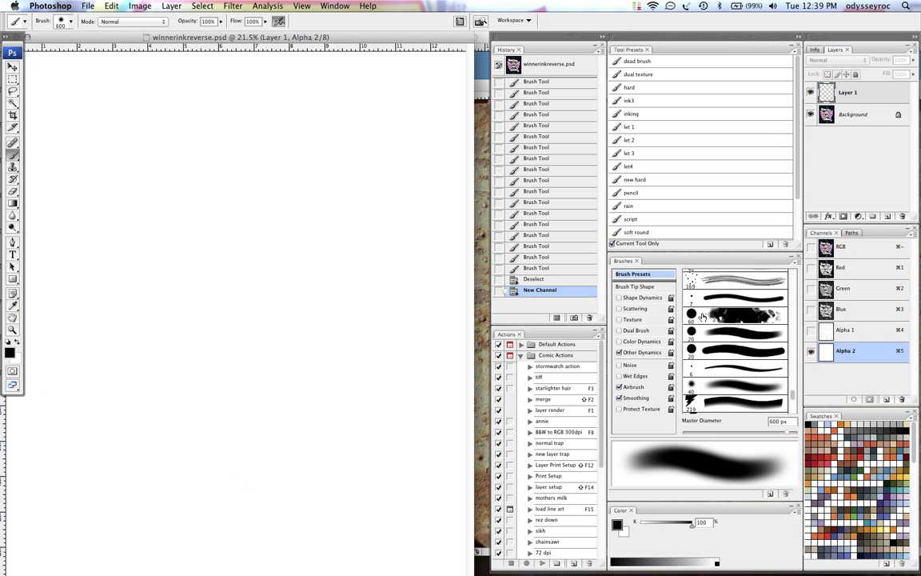
key(super+v)
key(Tab)
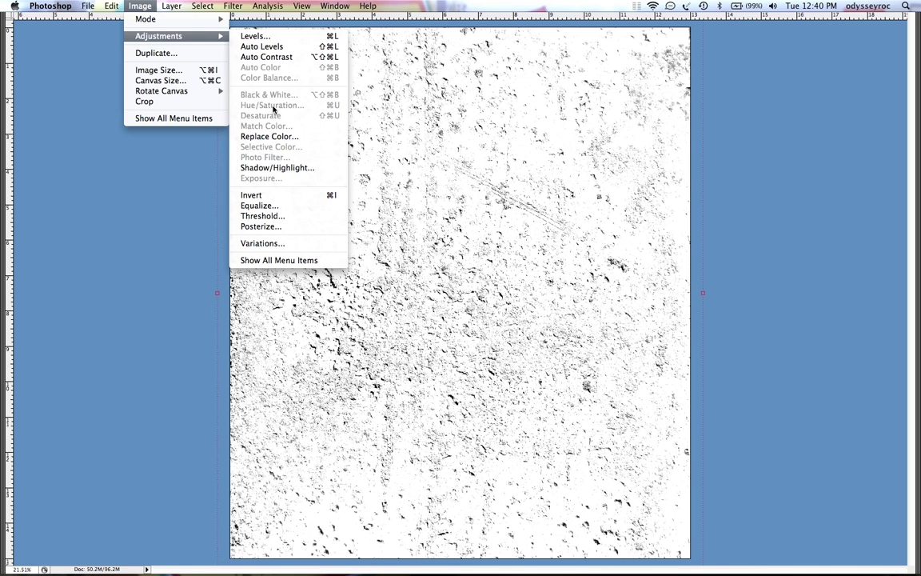
- Apply Threshold at level 128 to the rust texture in Alpha 2 and return to the RGB composite
click(263, 216)
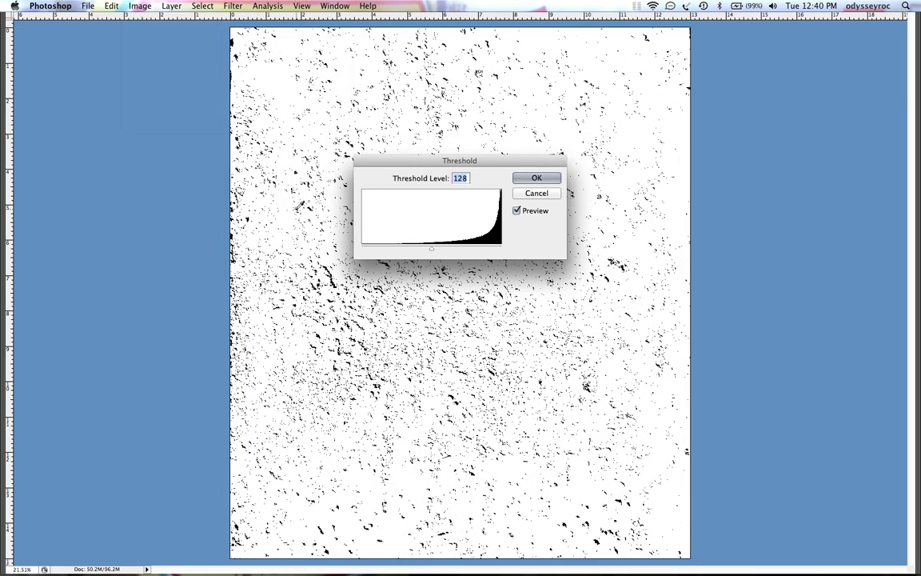
key(Return)
key(super+comma)
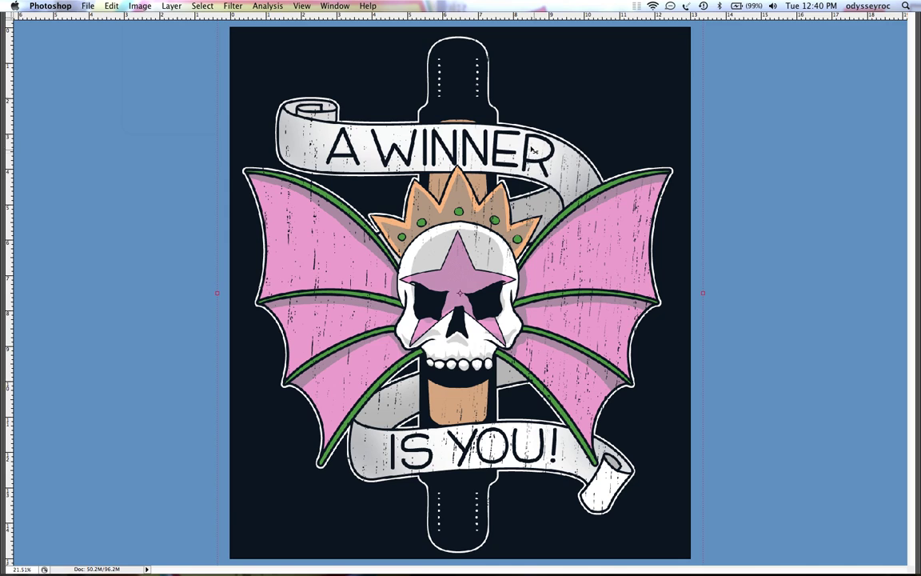
key(Tab)
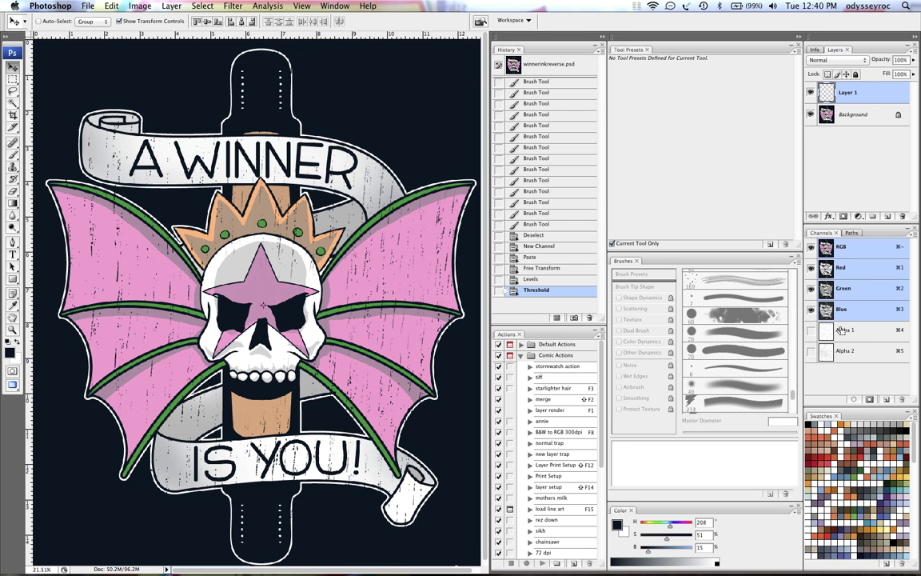
- Load Alpha 2 as a selection with hidden edges and brush navy rust texture over the right wing and upper left wing on Layer 1
super+click(829, 350)
key(super+h)
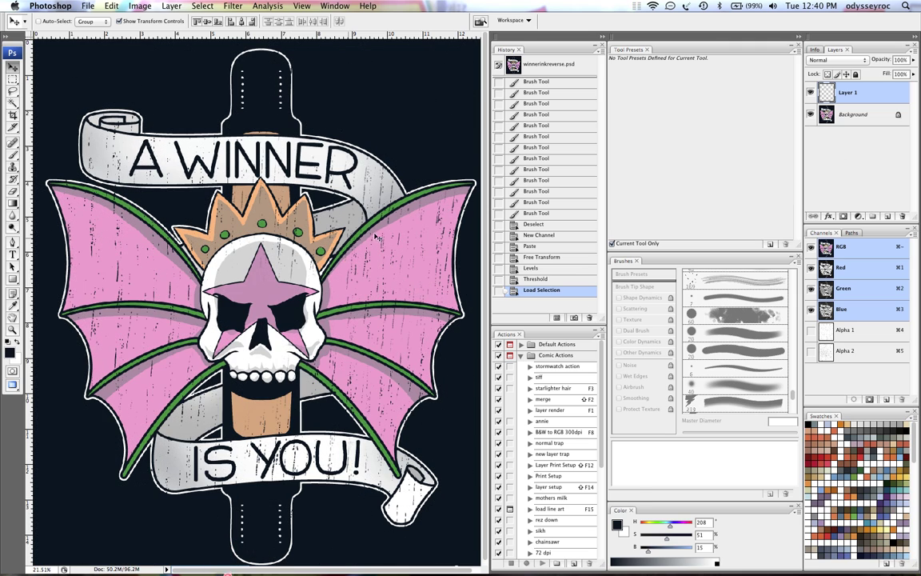
key(b)
drag(361, 238, 366, 269)
drag(336, 318, 356, 328)
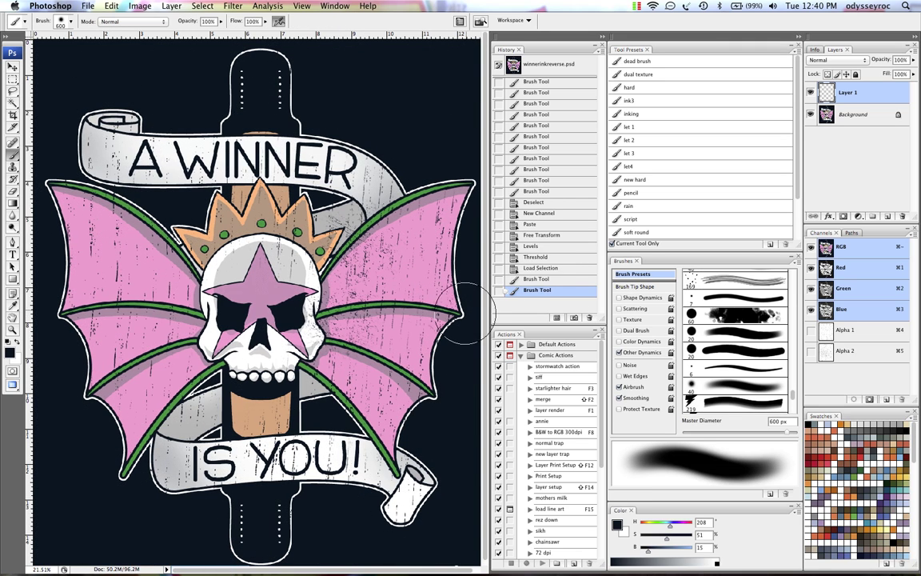
drag(450, 277, 410, 278)
drag(105, 277, 114, 280)
drag(116, 273, 135, 248)
drag(124, 210, 115, 195)
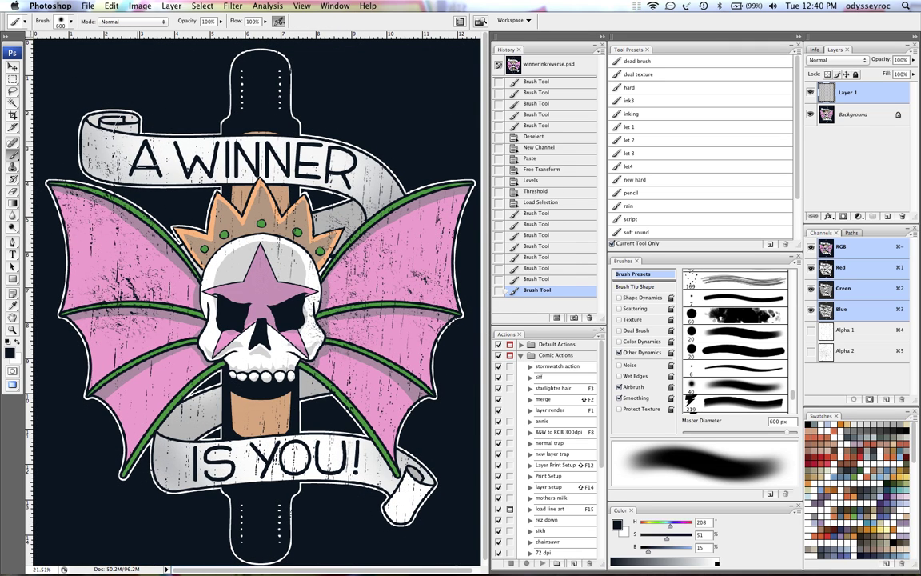
- Brush navy rust texture over the lower left wing, the sword handle's lower section and the lower banner
drag(167, 384, 153, 390)
drag(143, 387, 124, 374)
drag(138, 391, 183, 401)
drag(240, 387, 260, 401)
drag(300, 367, 293, 360)
drag(313, 387, 366, 447)
drag(345, 446, 335, 442)
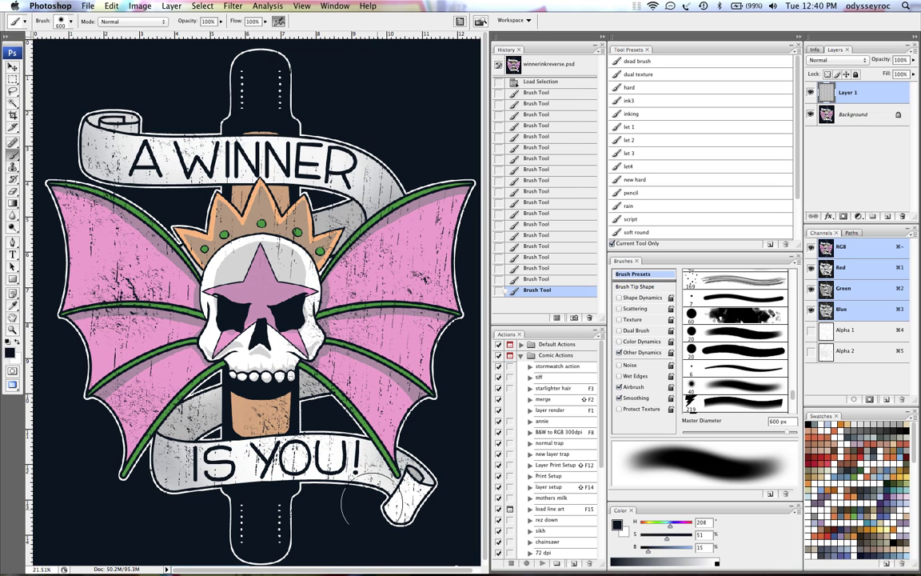
drag(317, 397, 328, 408)
- Try filling the entire rust-texture selection with navy, and undo the fill to keep only the brushed areas
key(alt+BackSpace)
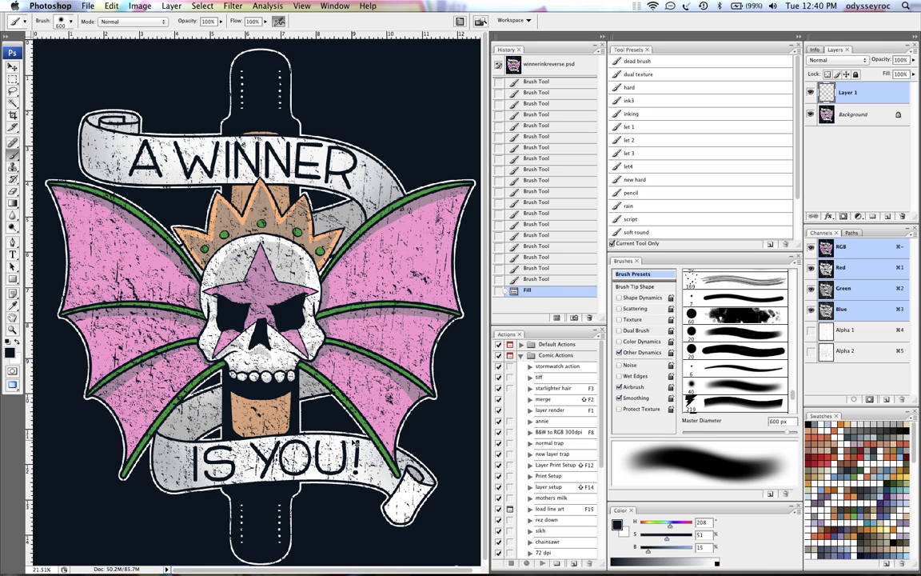
key(super+d)
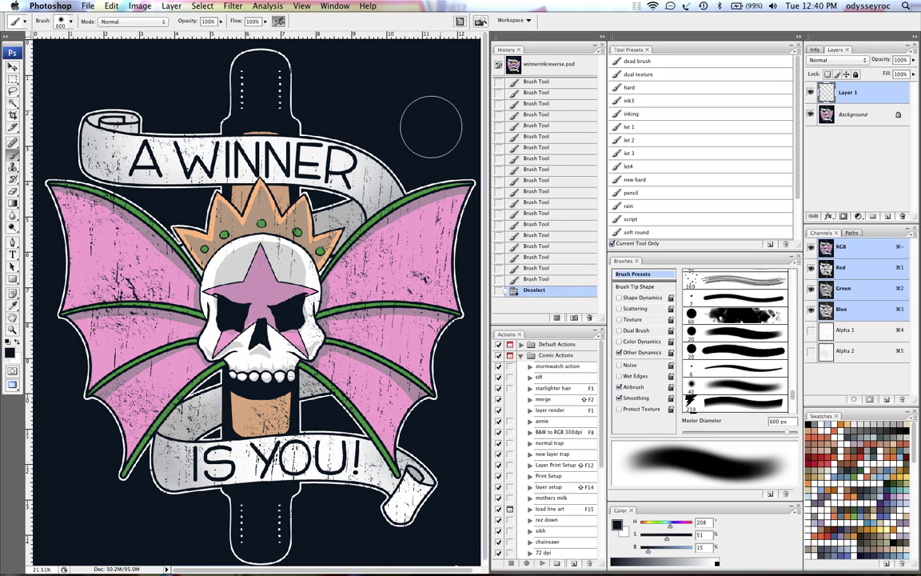
key(z)
click(357, 197)
key(super+z)
key(super+0)
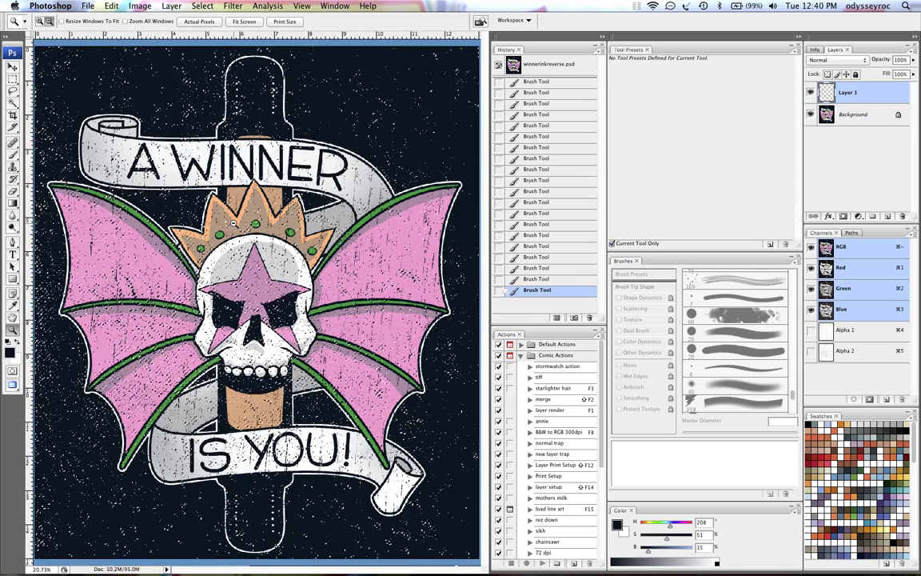
click(130, 6)
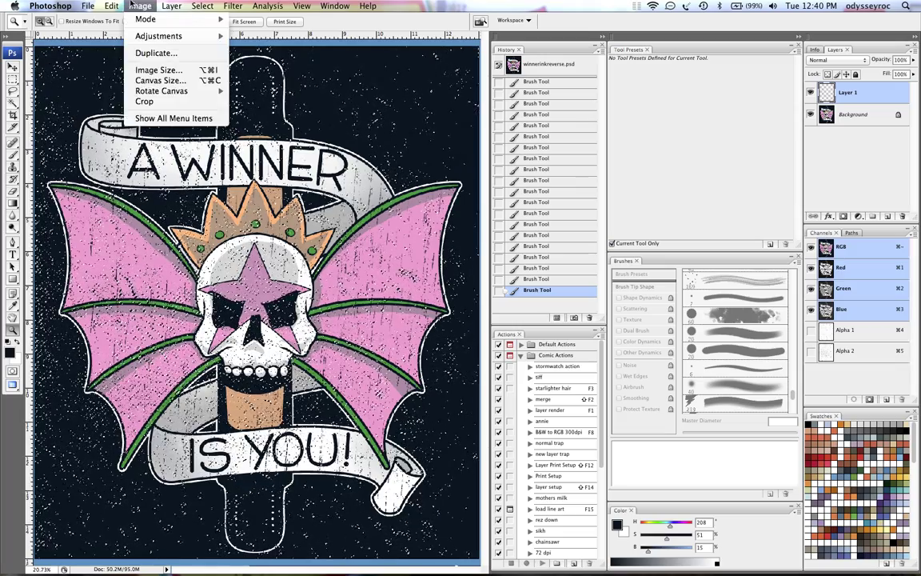
click(131, 6)
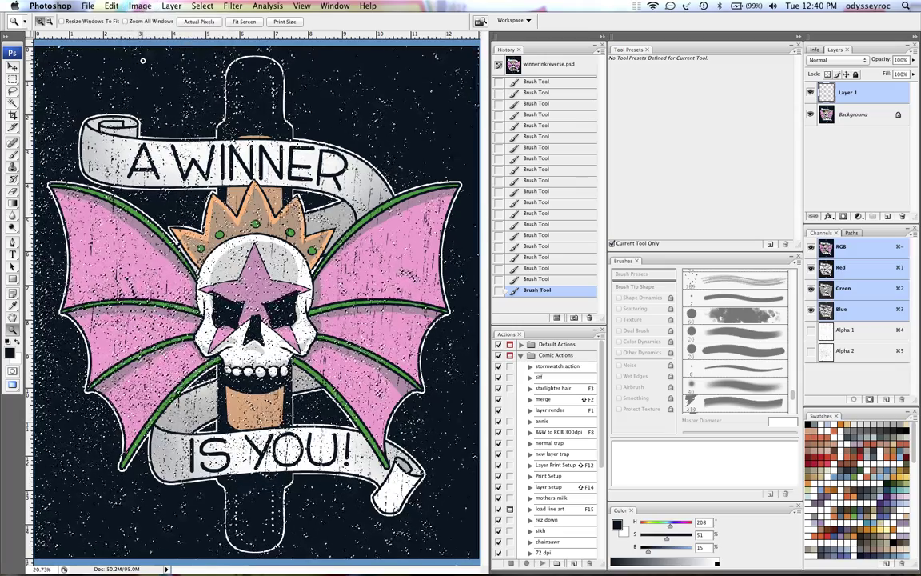
key(alt+BackSpace)
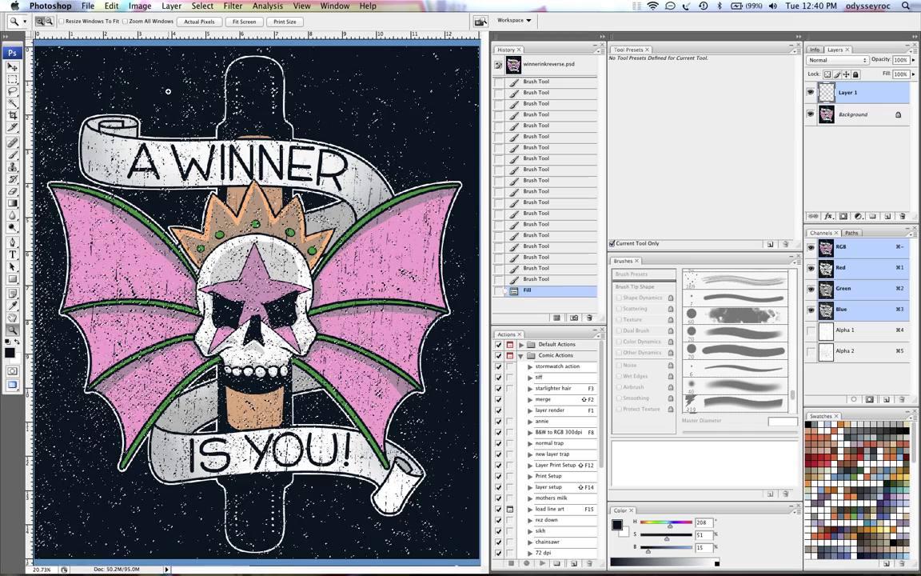
key(super+z)
- Clear the selection and examine the overlapping grain and rust textures on the left wing up close
key(super+h)
key(b)
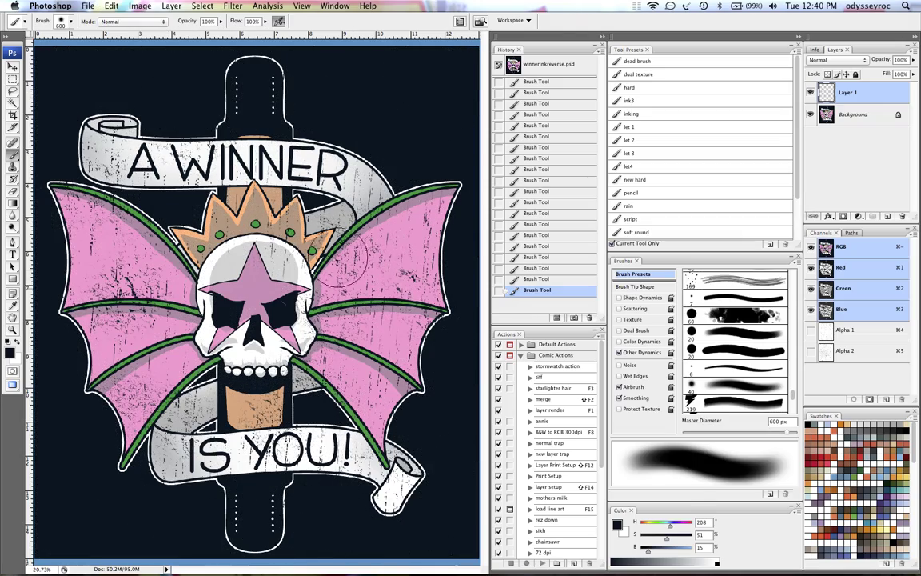
drag(152, 262, 205, 336)
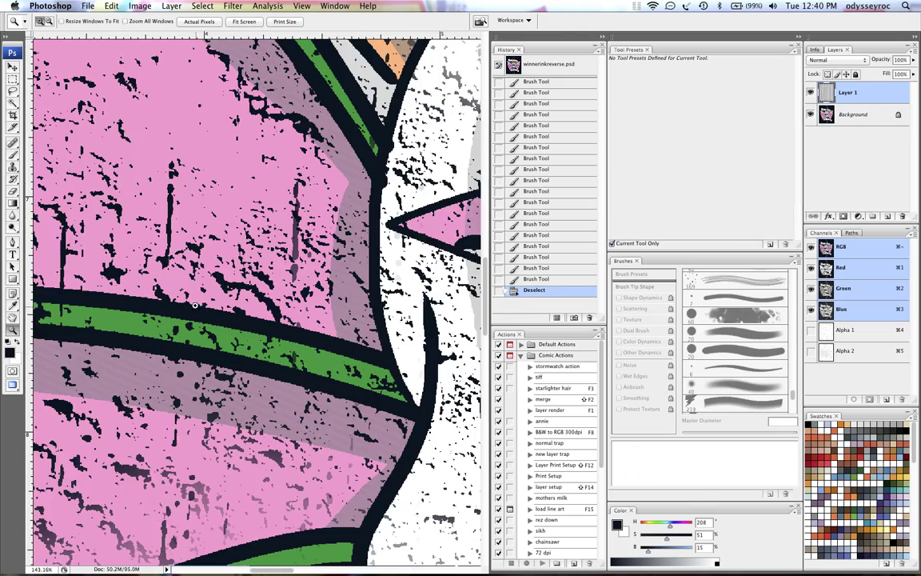
drag(284, 202, 330, 320)
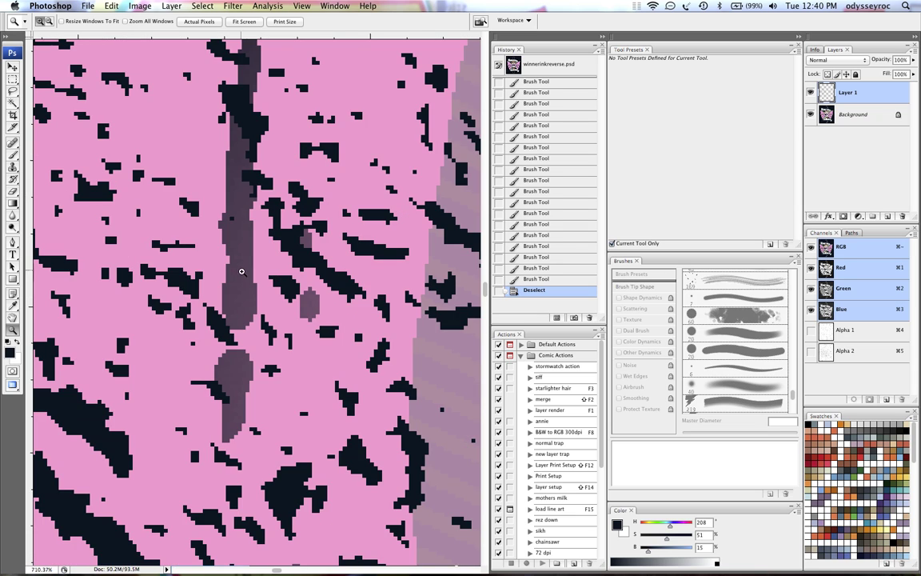
key(ctrl+0)
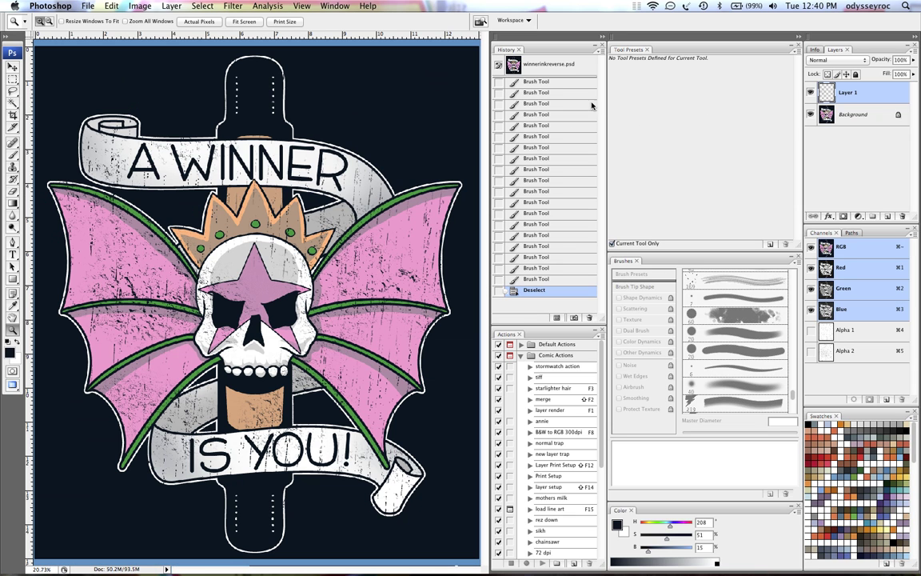
- View the whole textured artwork in full-screen mode with the panels hidden
key(Tab)
key(f)
key(f)
key(f)
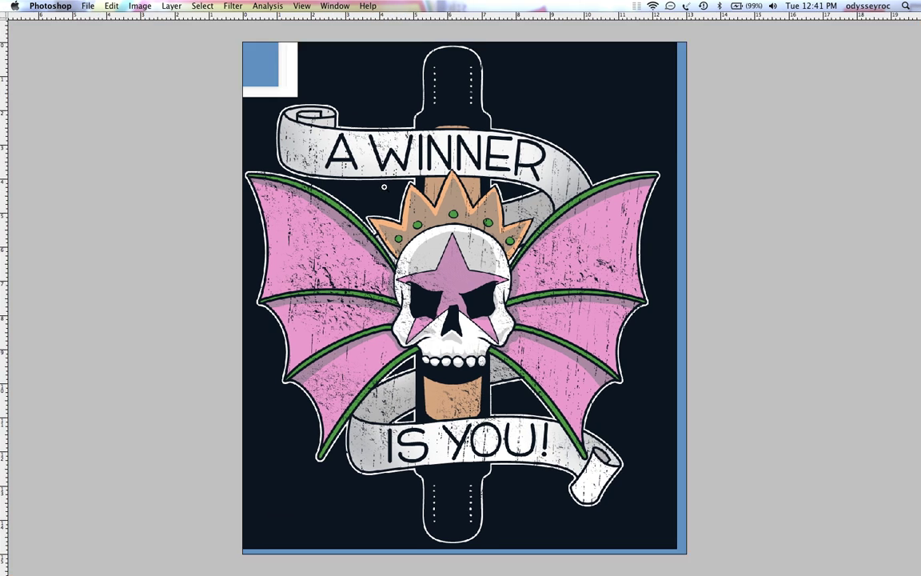
- Restore the windowed view with its panels and compare the artwork with and without texture by repeatedly toggling Layer 1's visibility
key(super+0)
key(ctrl+0)
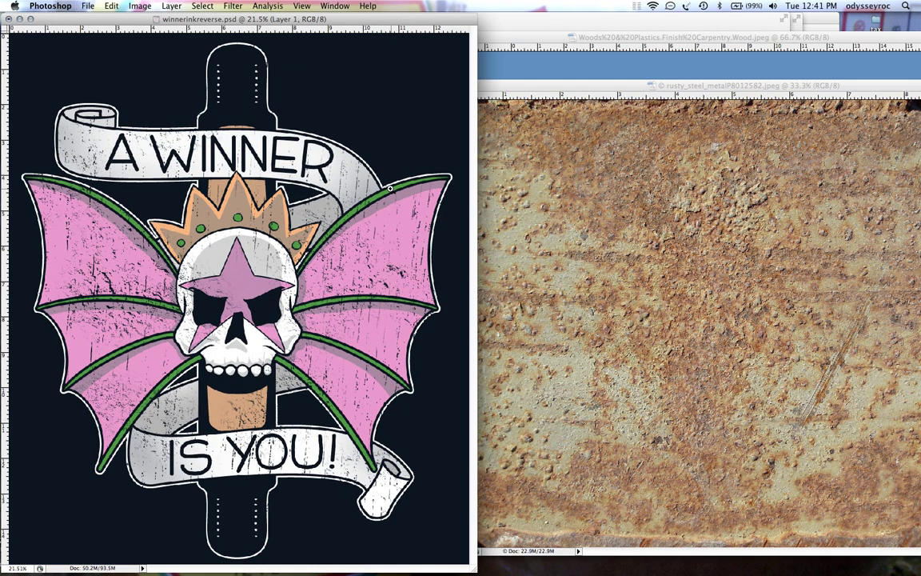
key(Tab)
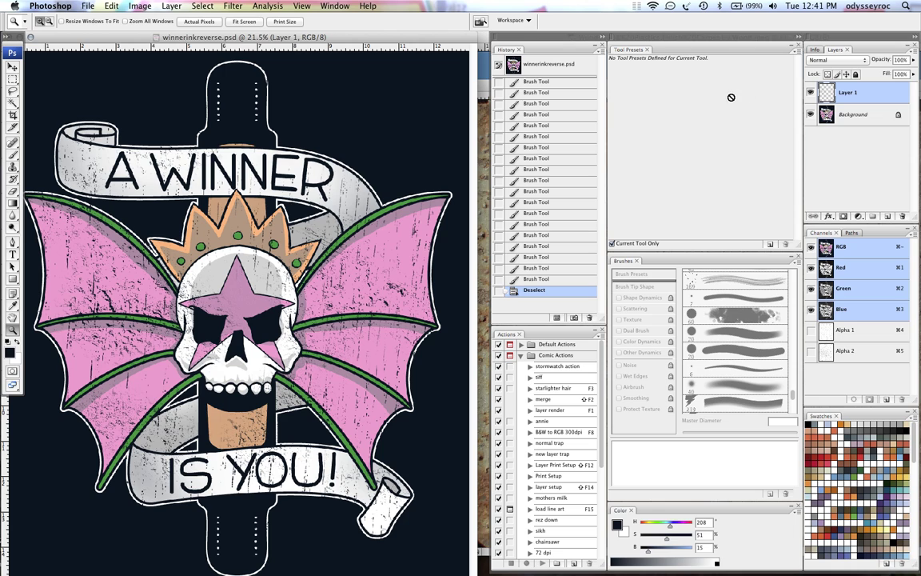
click(810, 93)
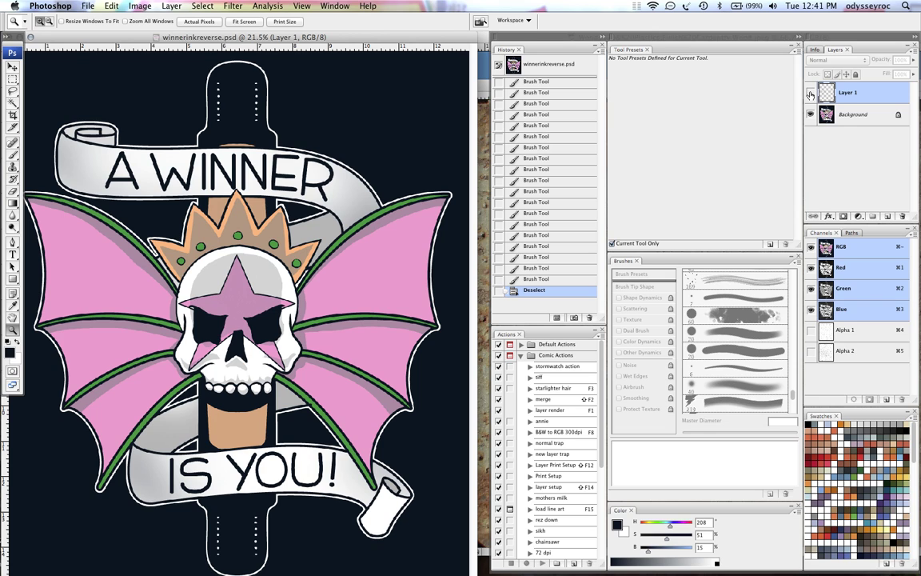
click(809, 93)
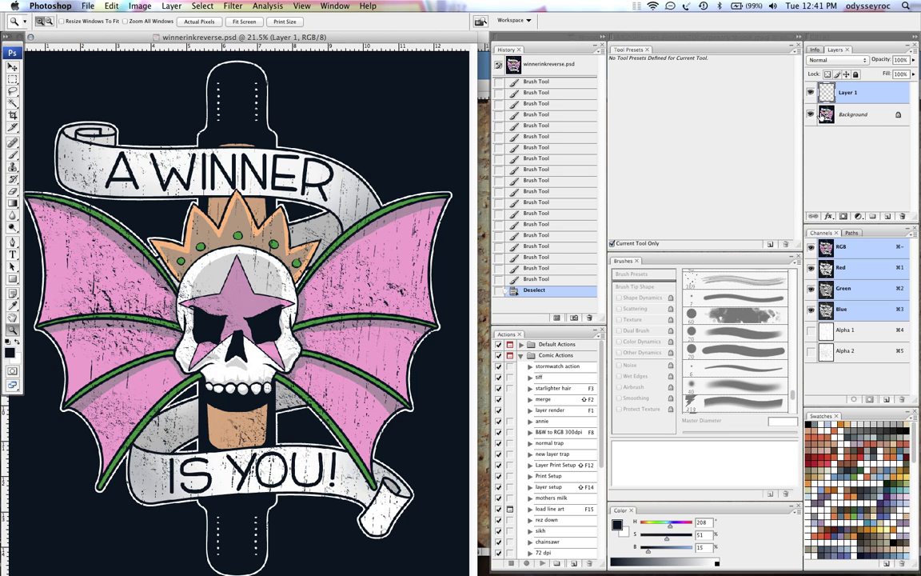
click(810, 94)
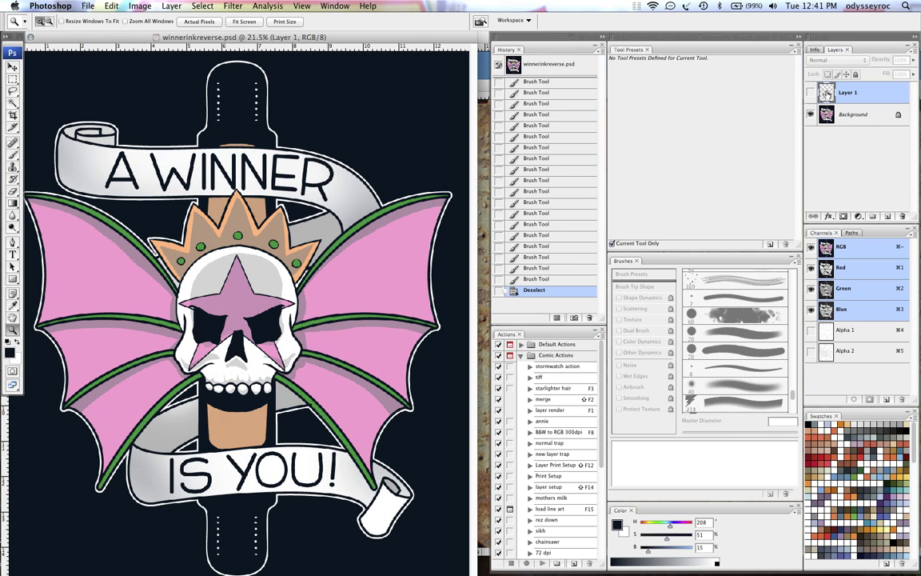
click(810, 94)
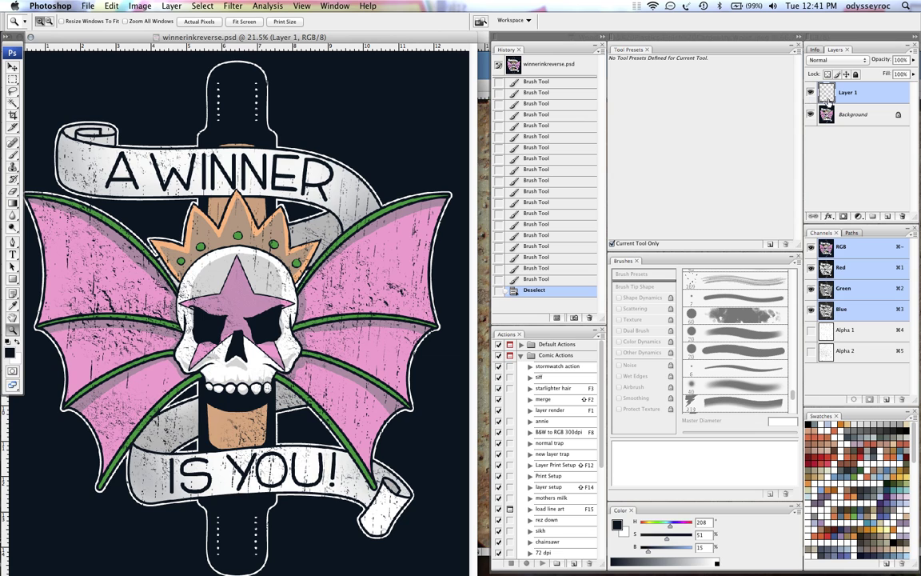
click(809, 93)
click(809, 94)
click(810, 94)
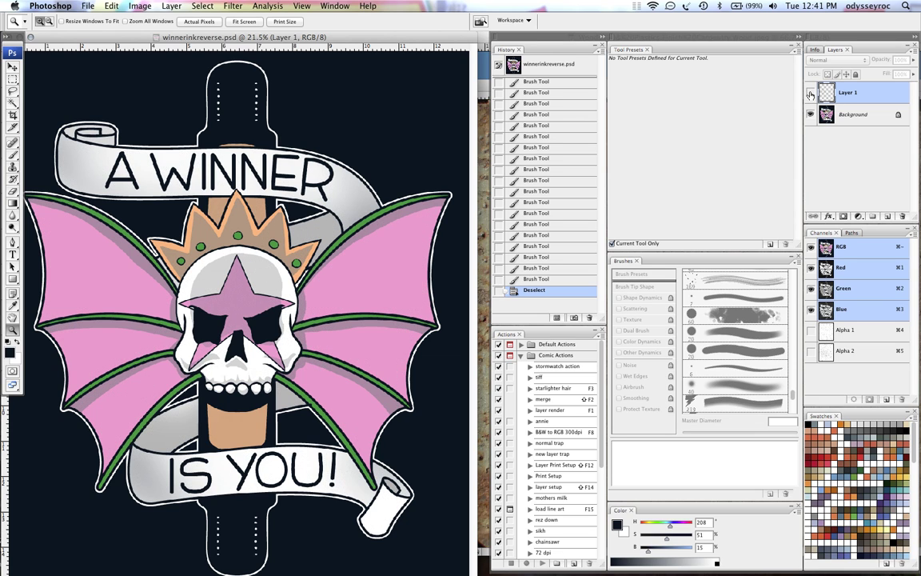
click(809, 94)
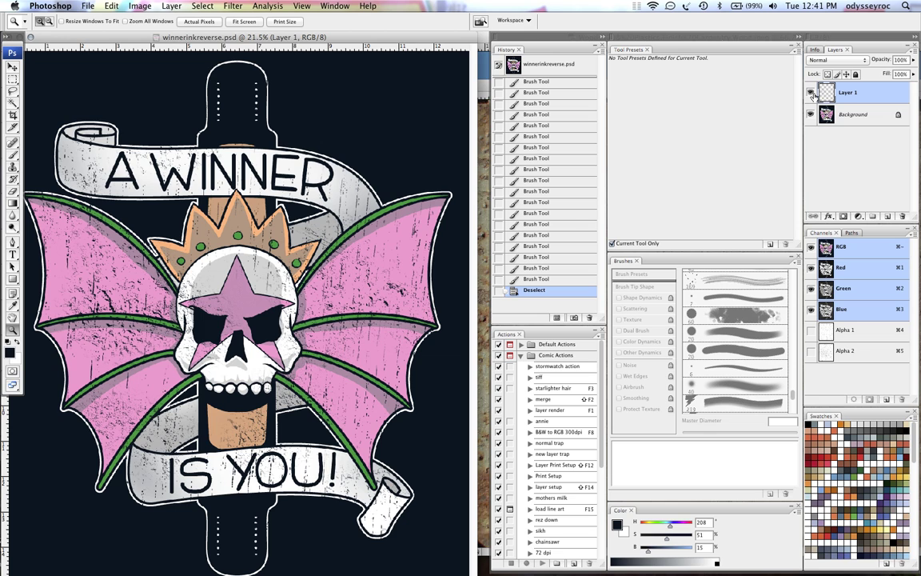
click(810, 95)
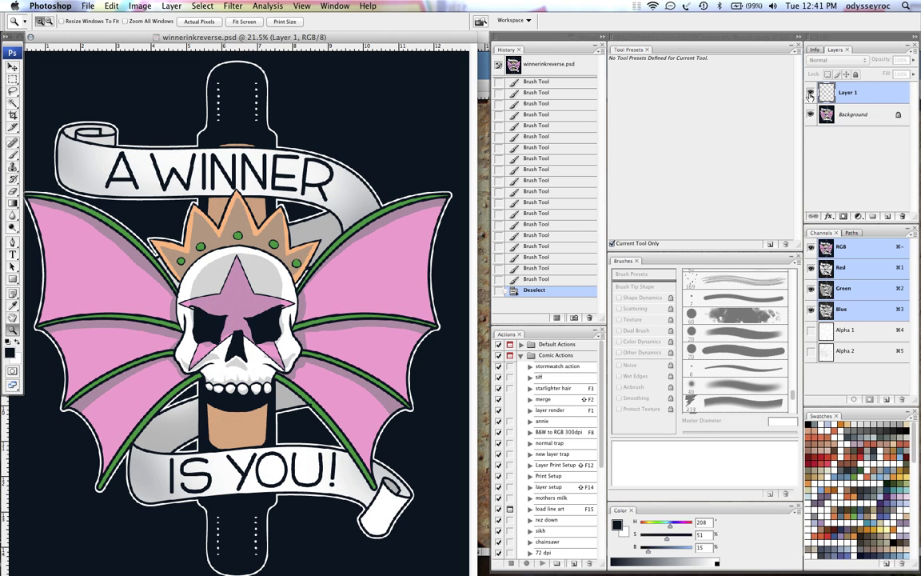
click(809, 95)
click(810, 94)
click(810, 94)
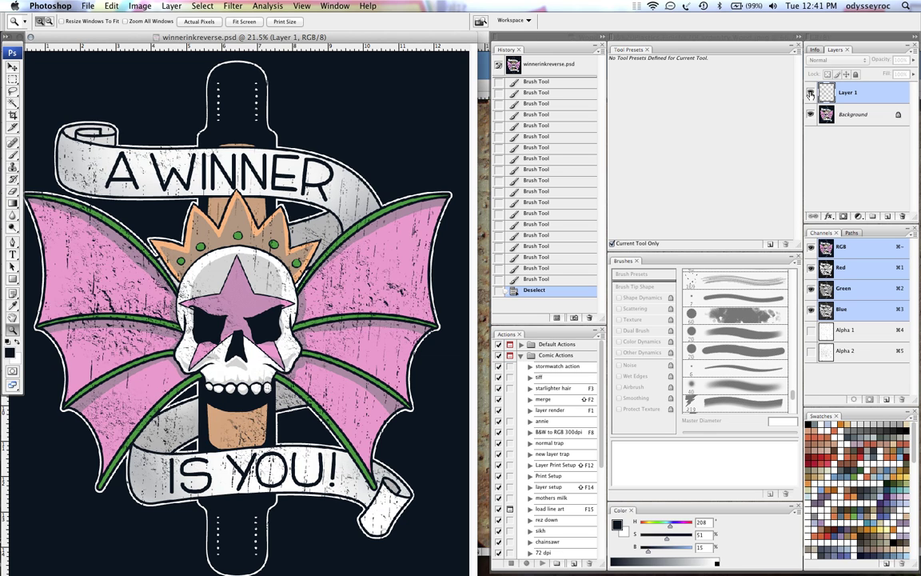
click(810, 94)
click(810, 94)
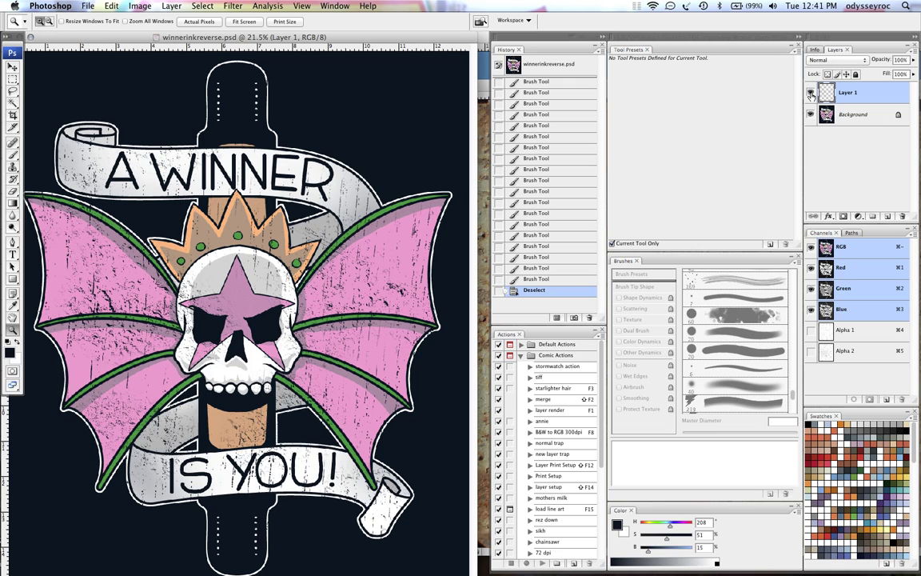
- Try loading Layer 1's texture as a selection and saving it as a new alpha channel, undo the save and deselect
super+click(824, 94)
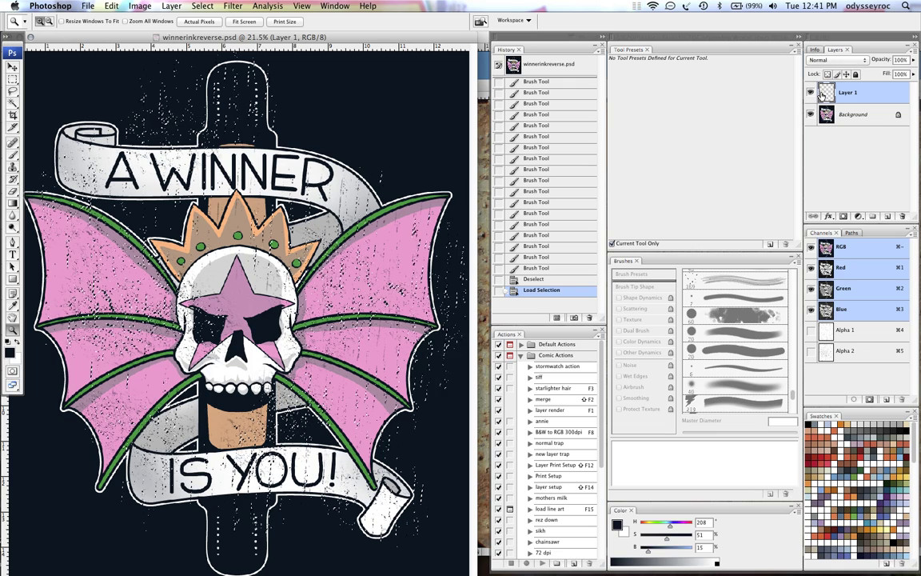
click(868, 400)
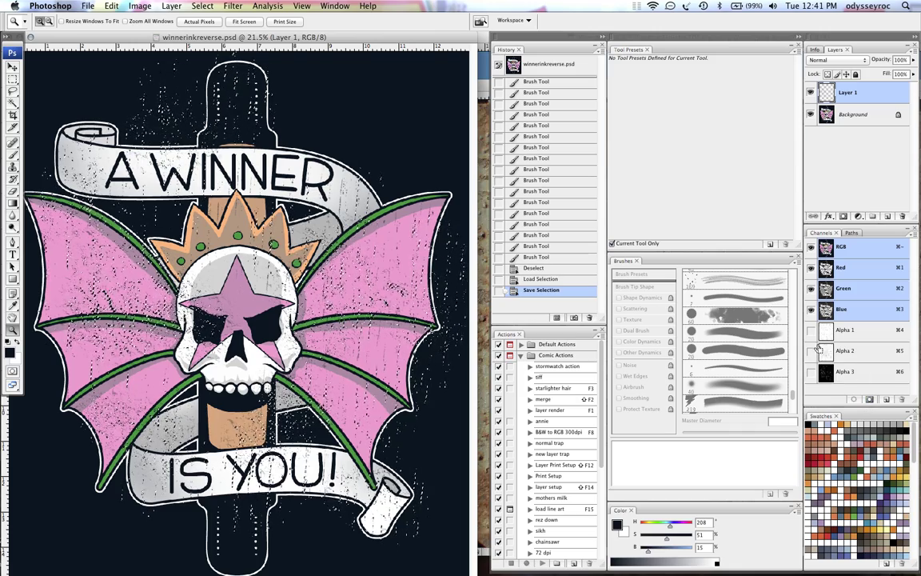
key(super+z)
key(super+d)
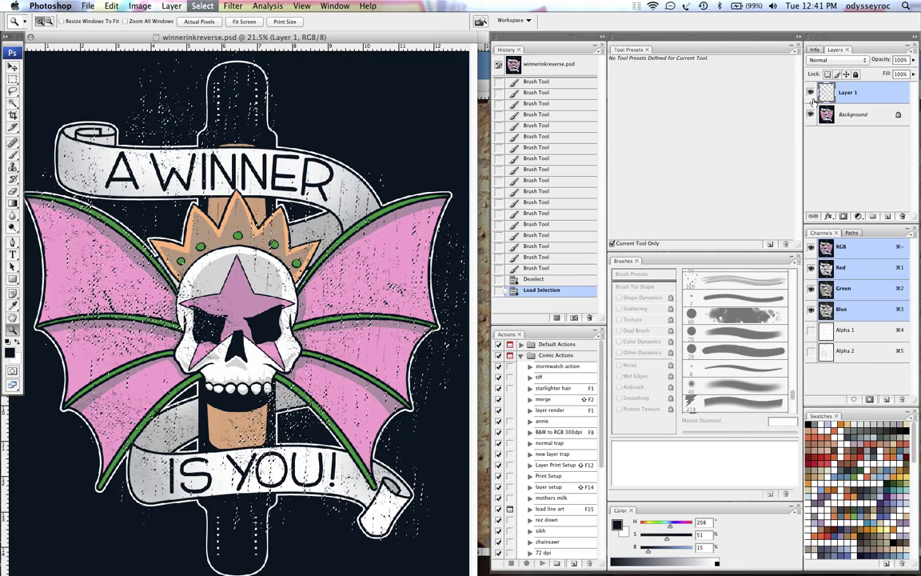
- Hide the panels and reposition the artwork and rusty metal photo windows so they sit side by side on the screen
key(Tab)
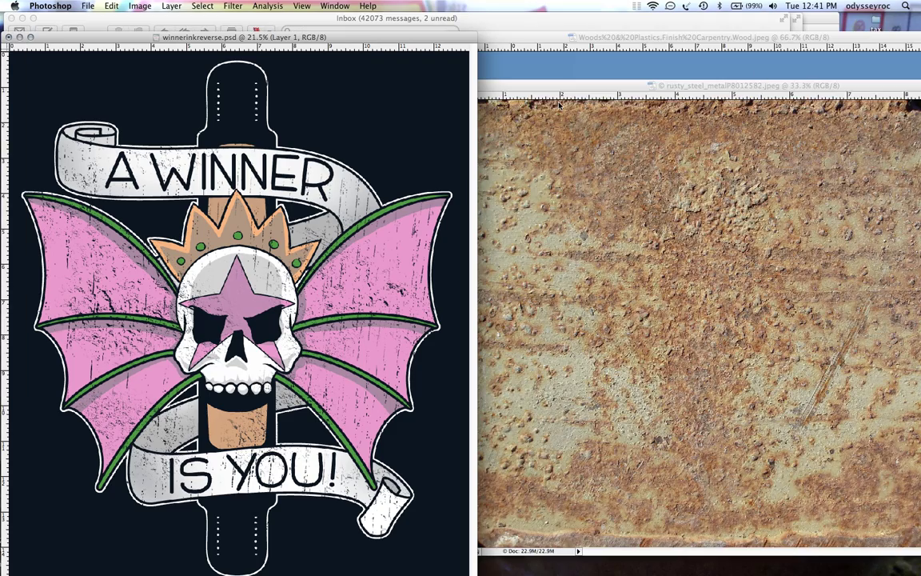
drag(575, 94, 520, 108)
click(612, 33)
drag(612, 34, 624, 24)
drag(424, 100, 462, 52)
drag(407, 39, 439, 33)
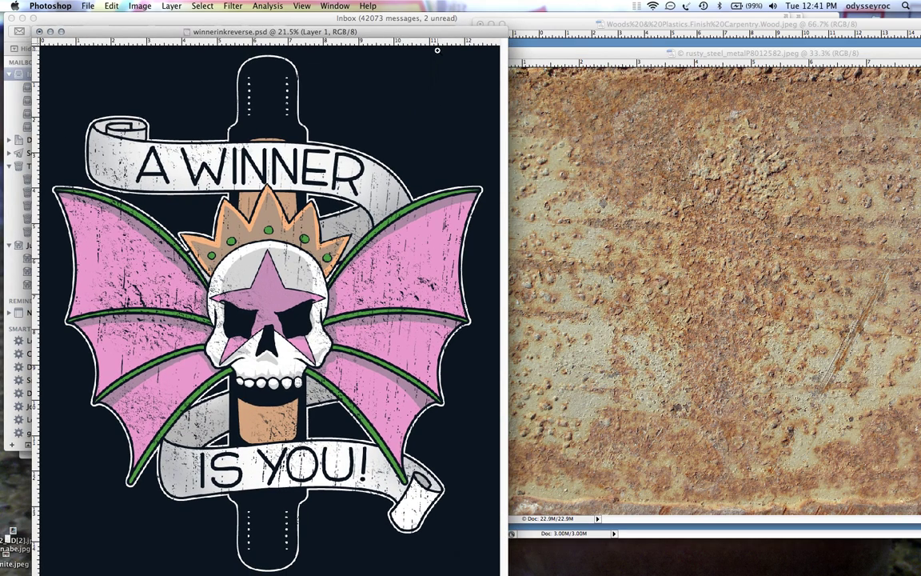
- Load Alpha 1 as a selection with hidden edges and brush navy texture over the upper banner, sword handle's upper section and upper left wing
key(Tab)
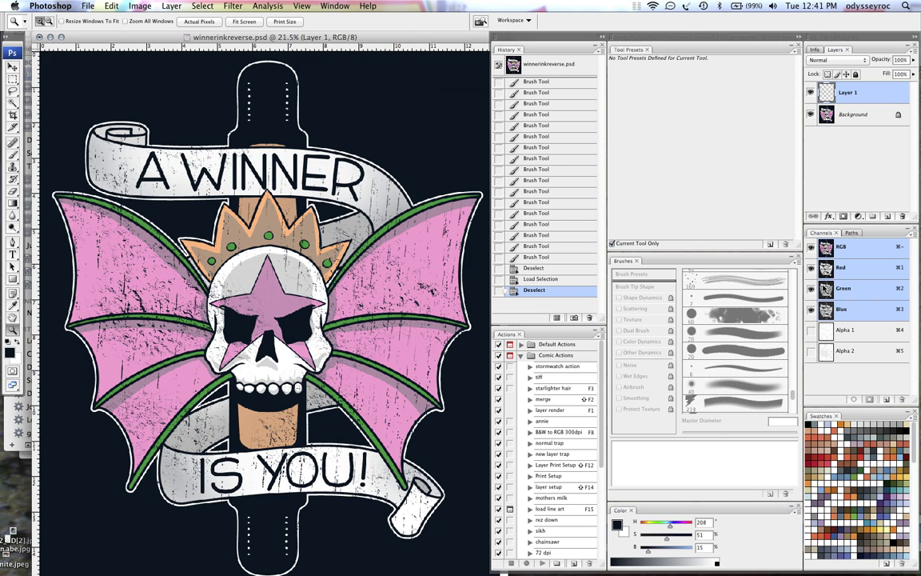
super+click(827, 332)
key(super+h)
key(b)
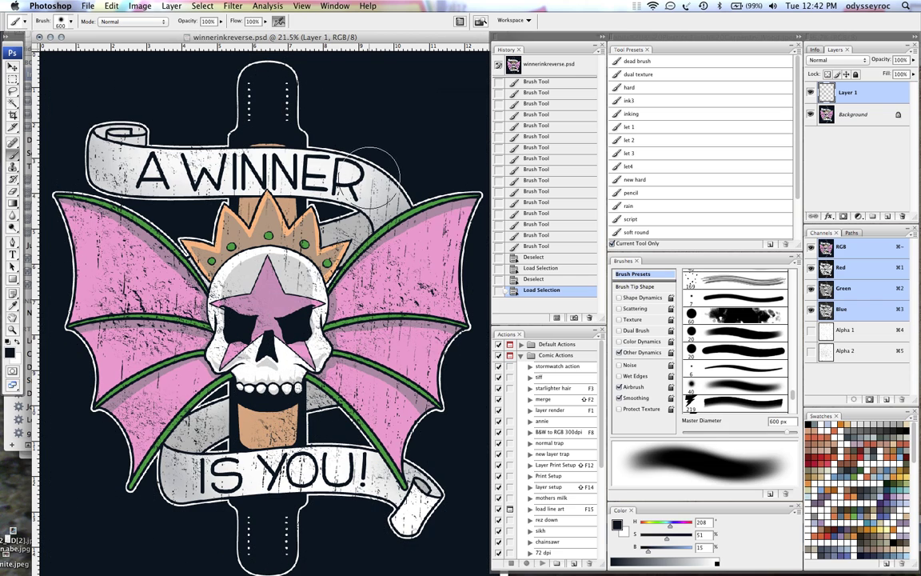
click(370, 172)
click(269, 106)
click(245, 81)
click(217, 103)
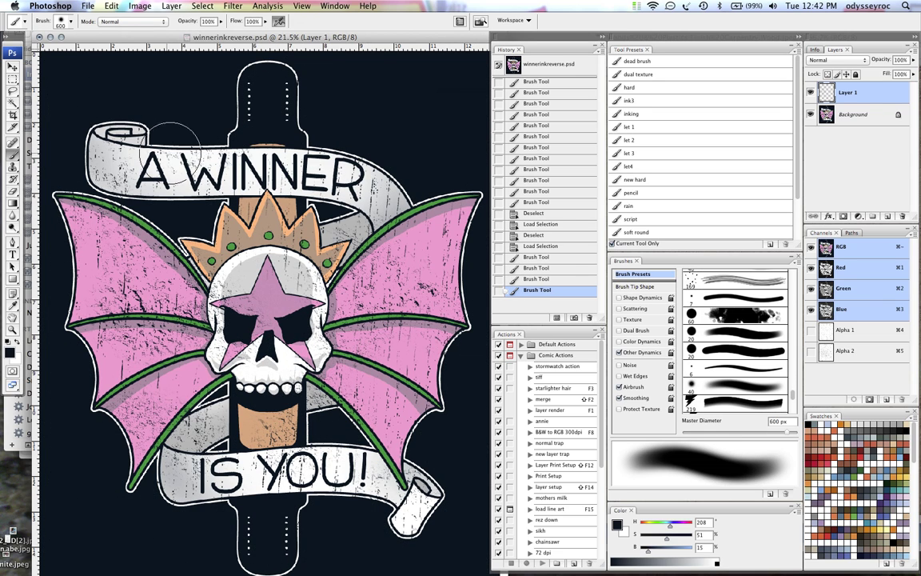
click(151, 134)
click(159, 224)
click(179, 218)
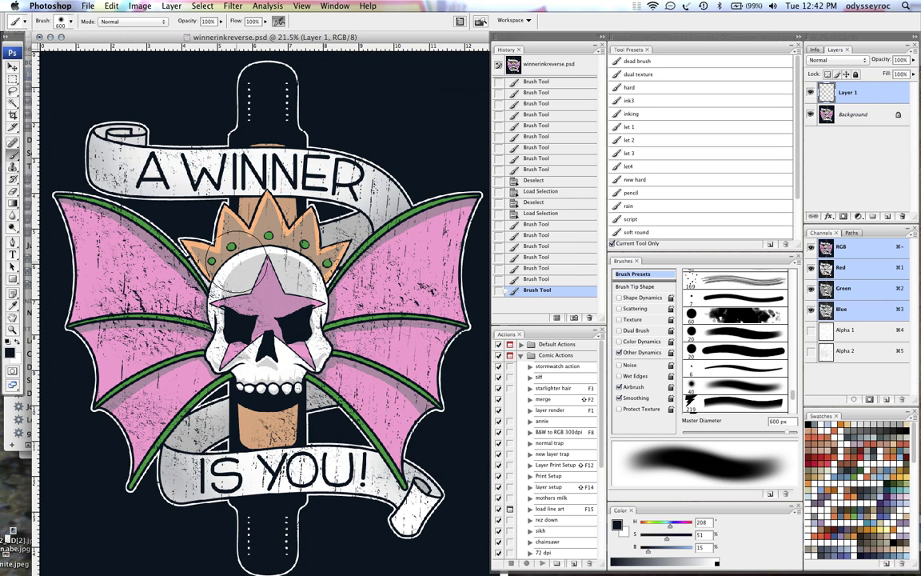
- Brush navy texture through the selection over the crown, skull, jaw and inner left wing, and clear the selection
click(217, 233)
click(260, 247)
click(266, 327)
click(250, 387)
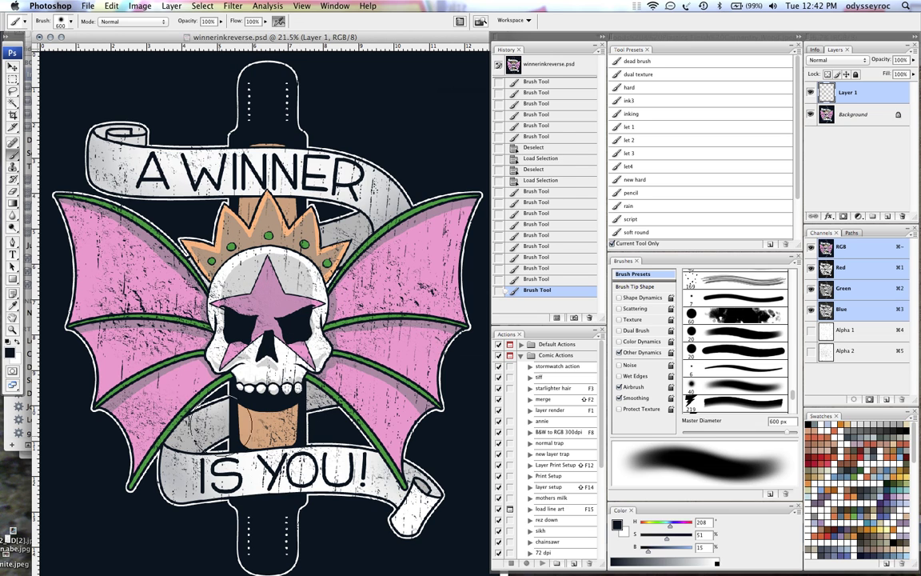
click(205, 357)
mouse_move(436, 203)
mouse_down()
mouse_move(408, 216)
mouse_move(427, 192)
mouse_up()
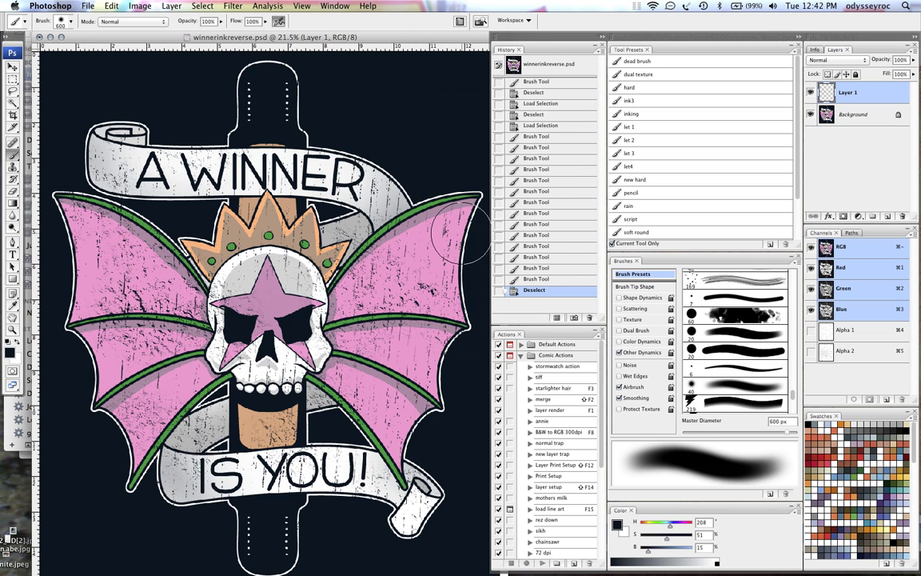
- View the whole distressed artwork at 16.7% zoom with the panels shown
key(Tab)
key(Tab)
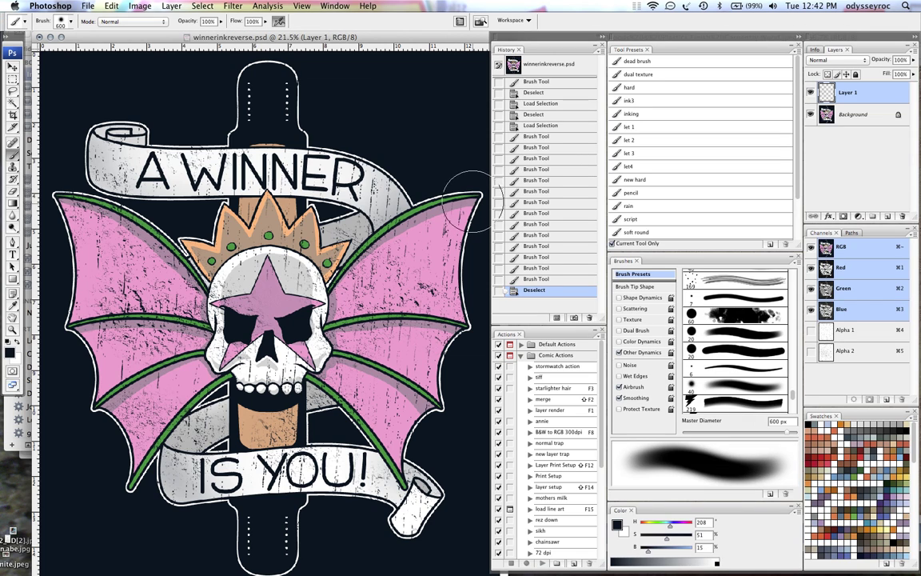
key(super+minus)
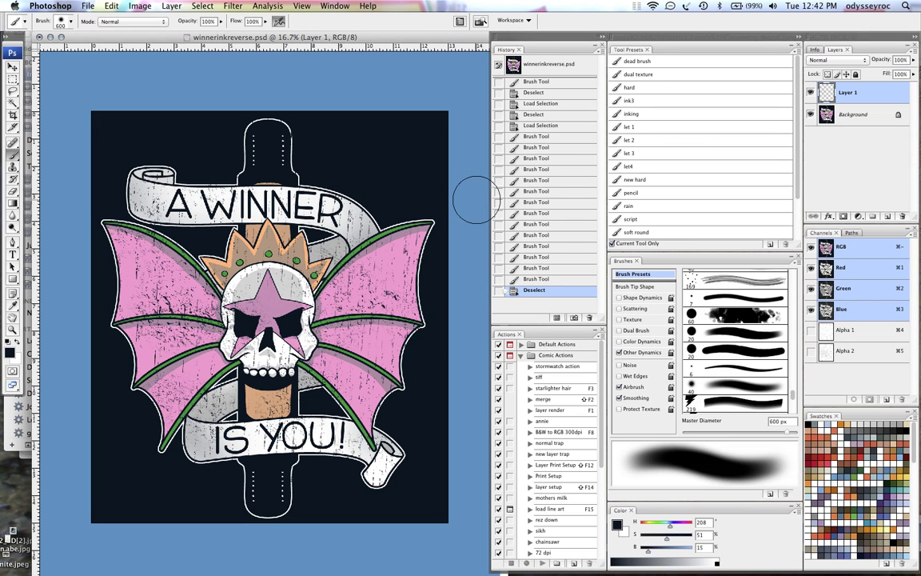